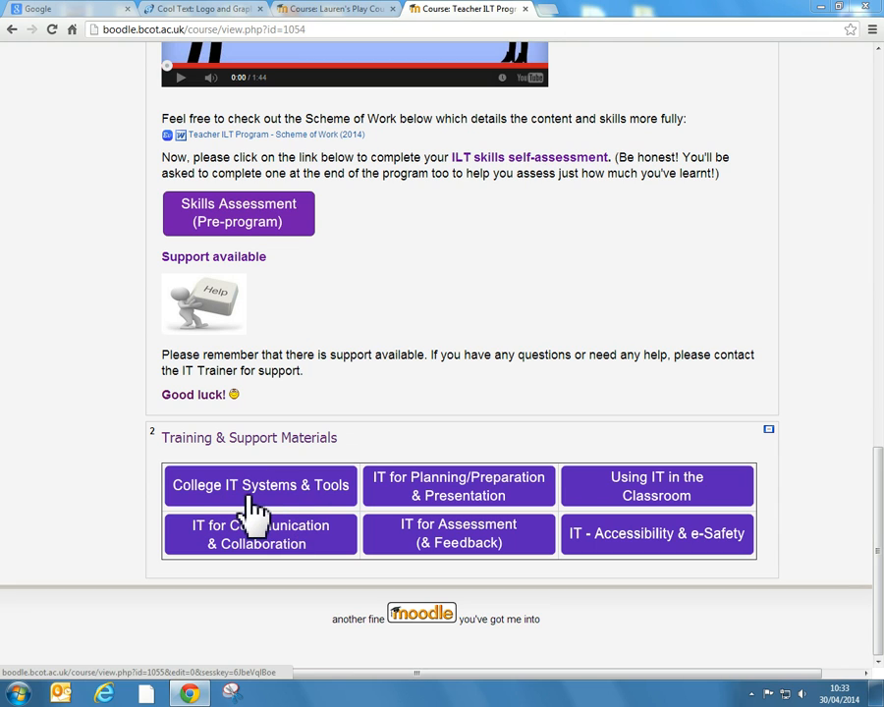
# Step: Examine the Teacher ILT Program course page, from its introduction down to the purple button links under Training & Support Materials
pyautogui.moveTo(880, 480); pyautogui.dragTo(873, 28)
pyautogui.scroll(-3, 613, 221)
pyautogui.scroll(-3, 621, 238)
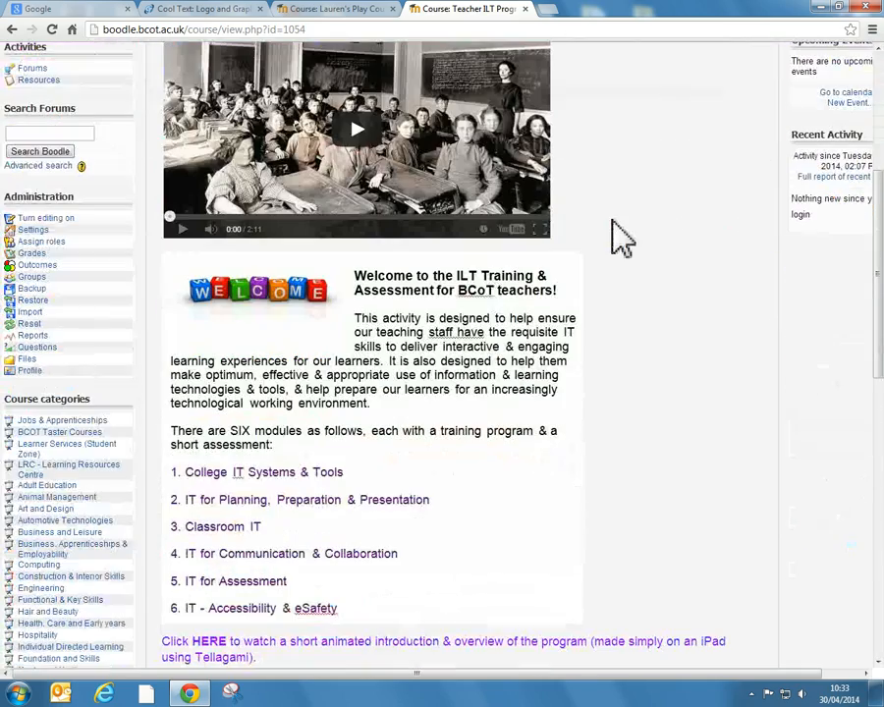
pyautogui.scroll(-9, 556, 502)
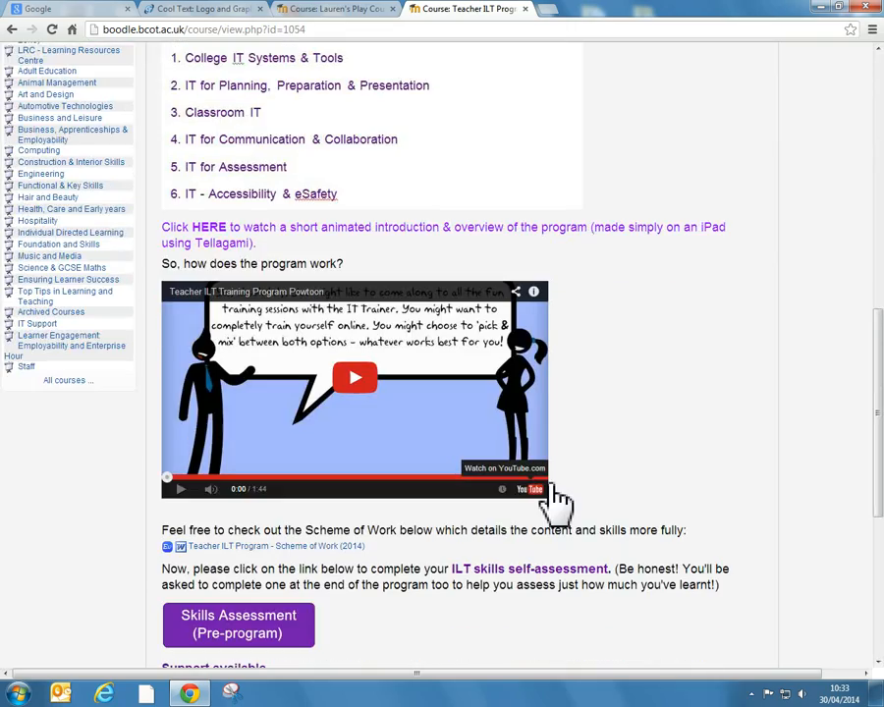
pyautogui.scroll(-9, 558, 503)
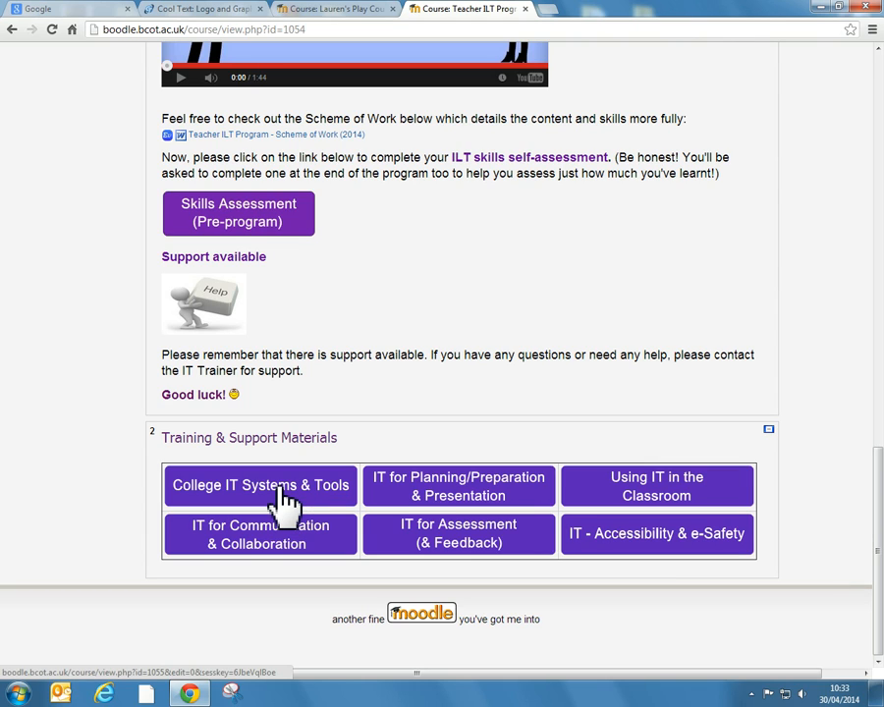
pyautogui.scroll(15, 653, 240)
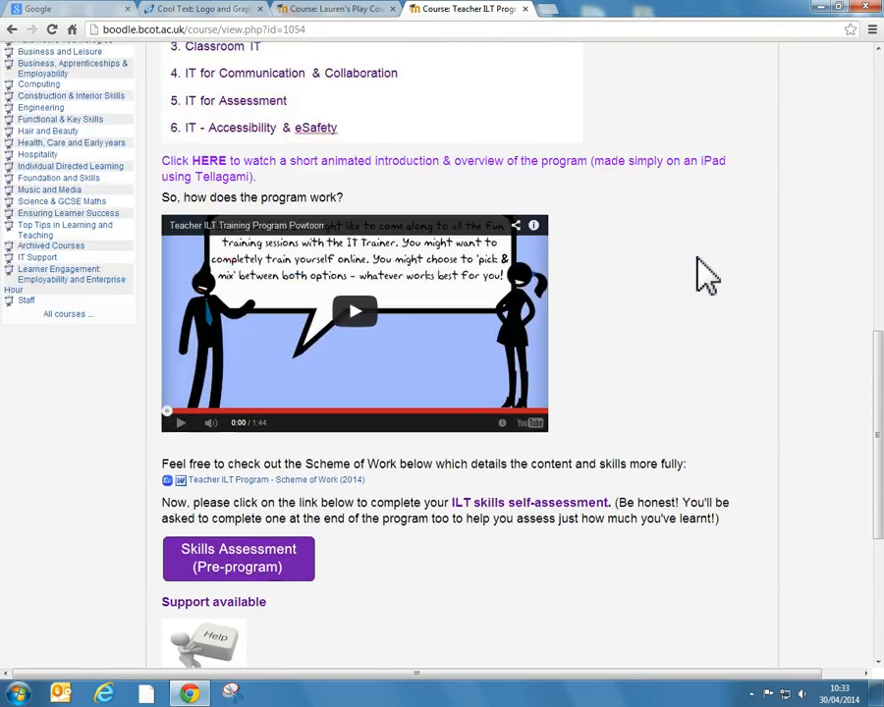
pyautogui.scroll(-5, 646, 565)
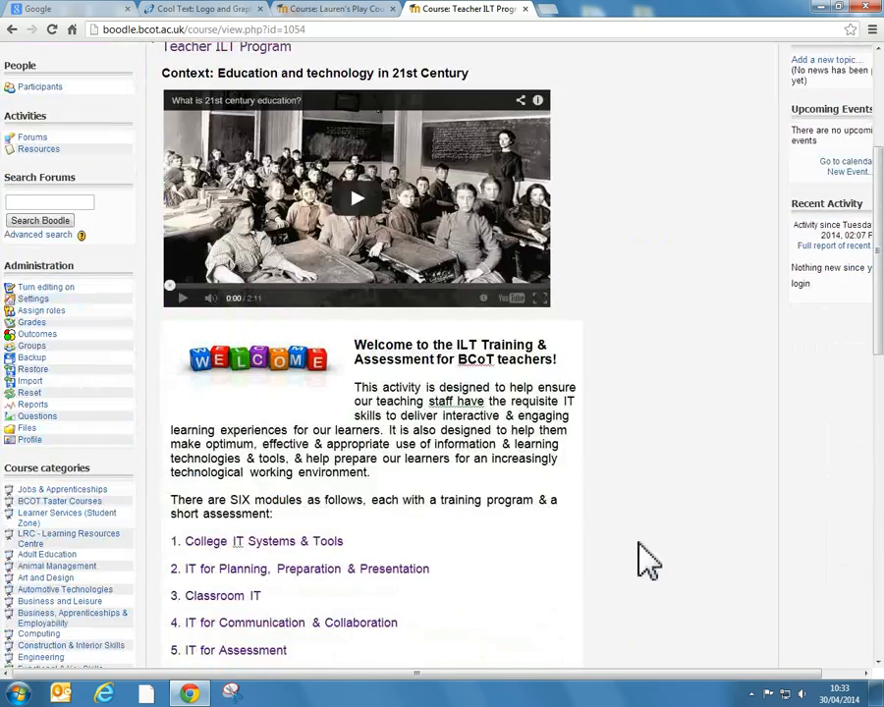
pyautogui.scroll(-2, 646, 501)
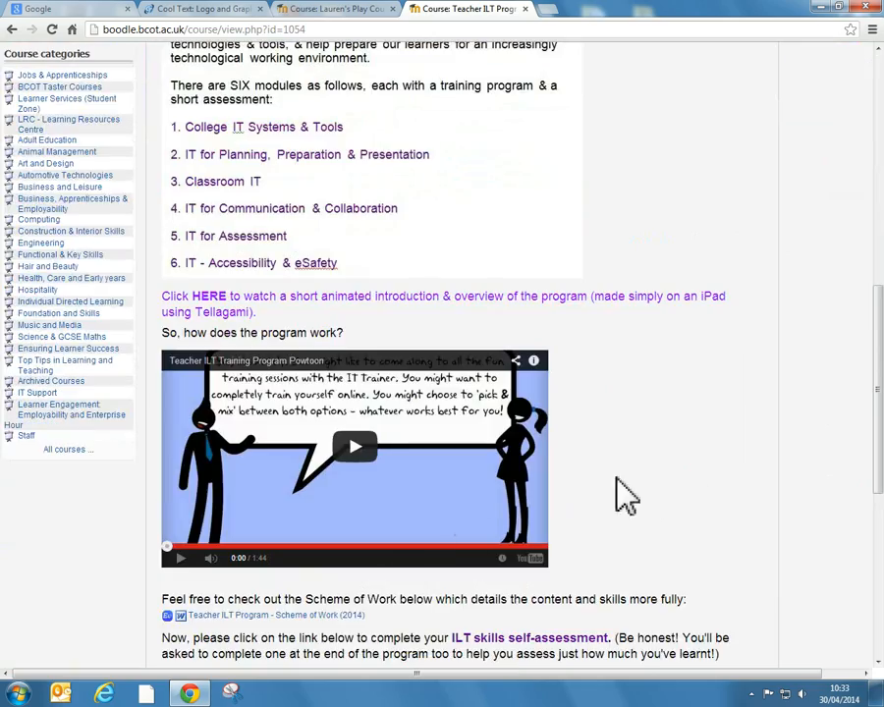
pyautogui.scroll(-5, 604, 565)
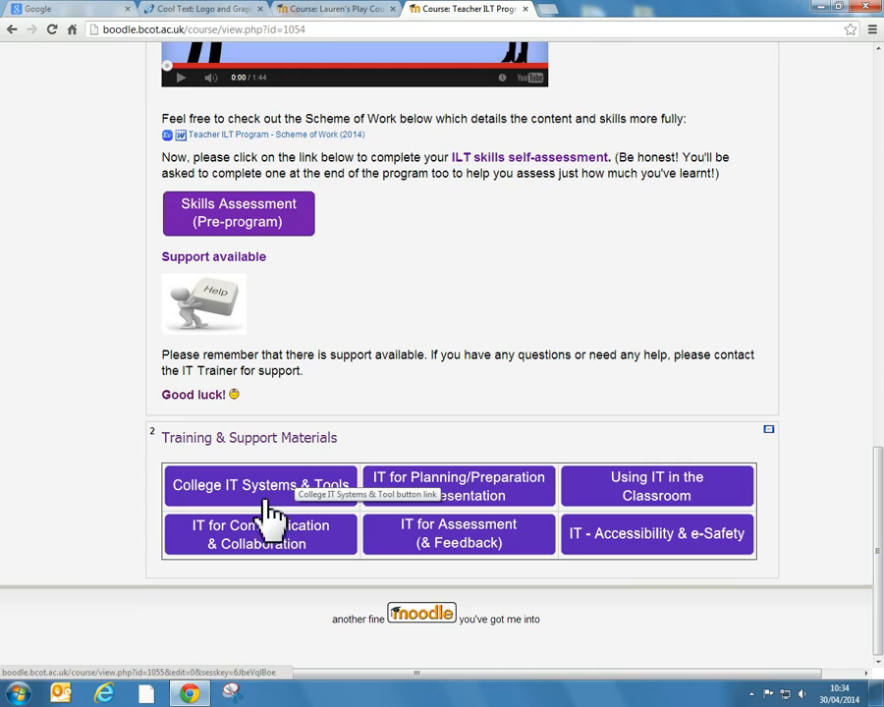
pyautogui.scroll(8, 271, 511)
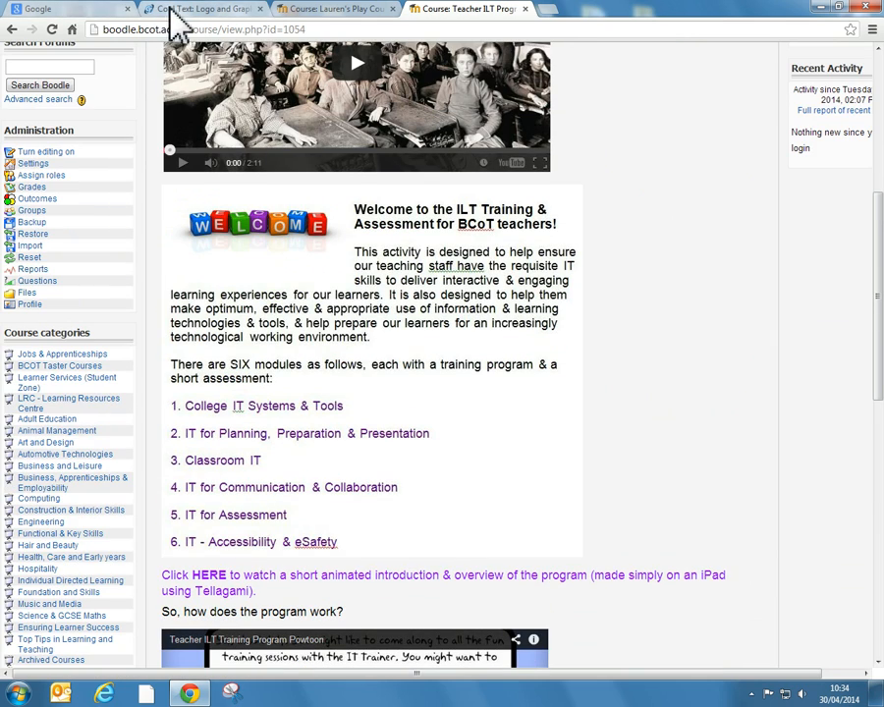
# Step: Switch to the Cool Text site and look through its gallery of logo and button styles
pyautogui.click(196, 10)
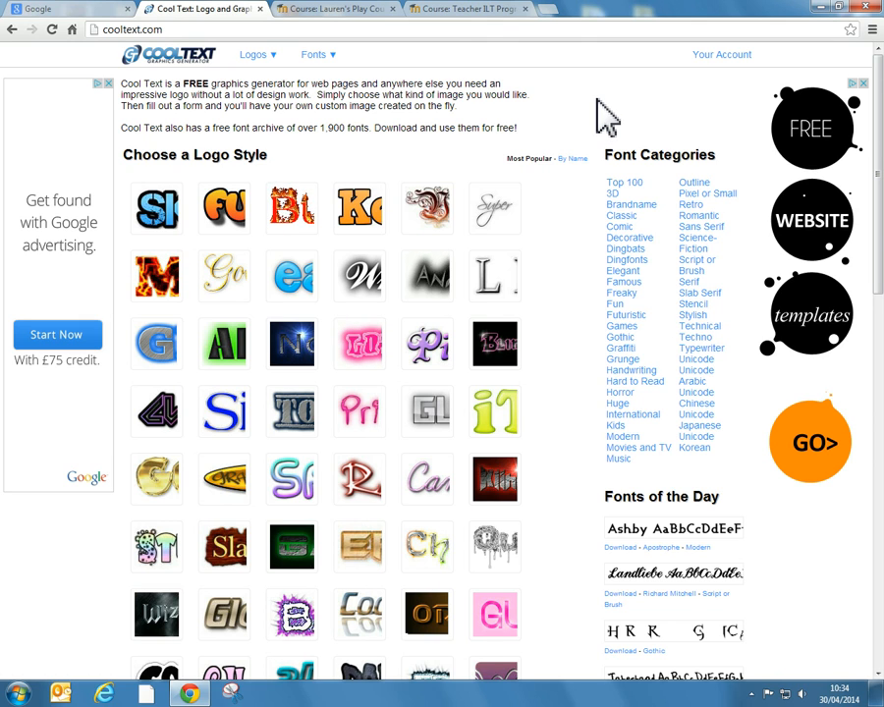
pyautogui.scroll(-1, 602, 118)
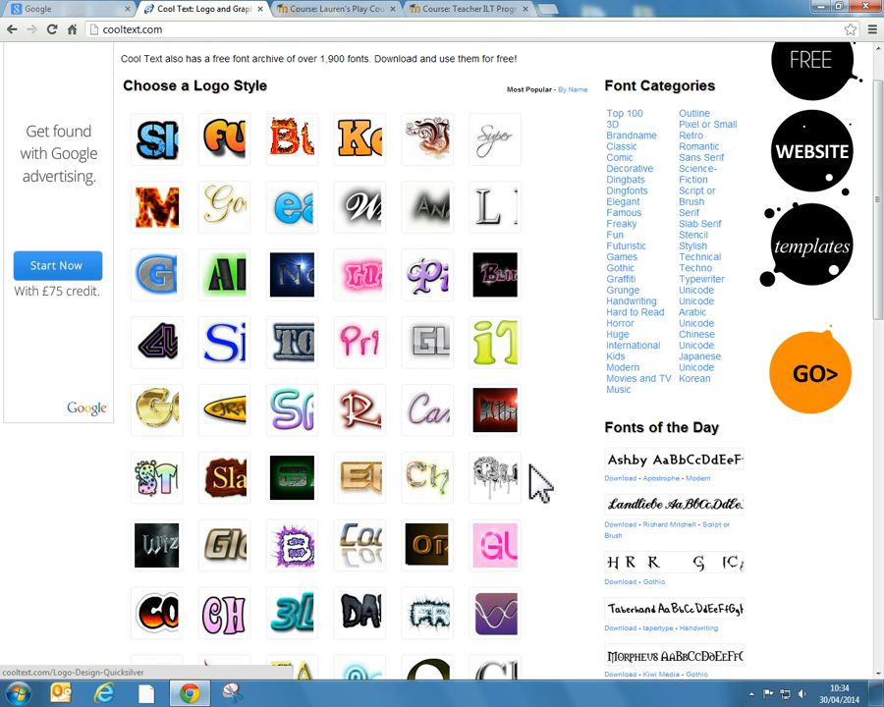
pyautogui.scroll(-1, 546, 472)
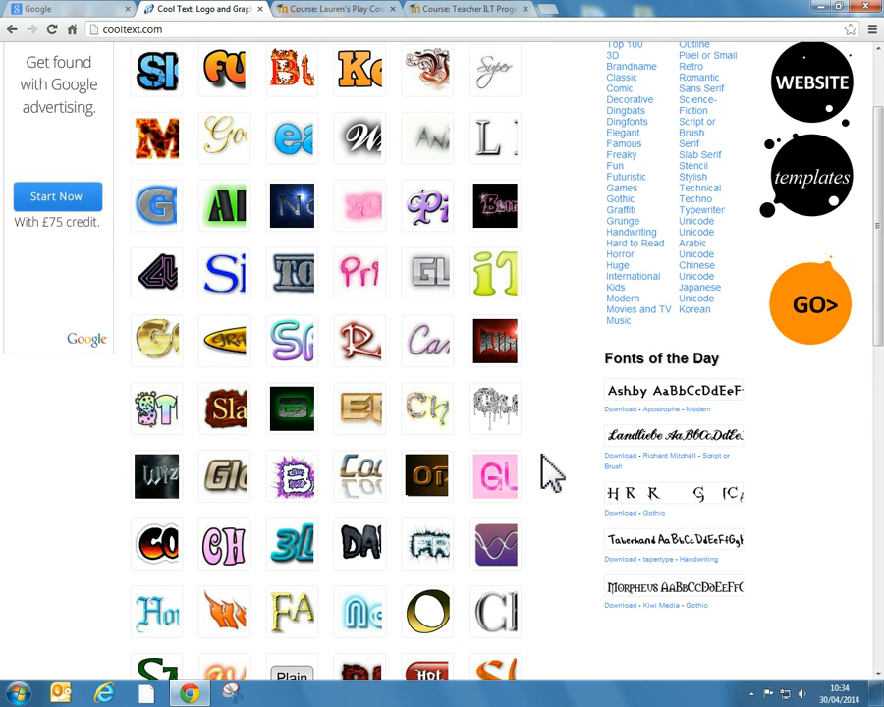
pyautogui.scroll(-5, 550, 474)
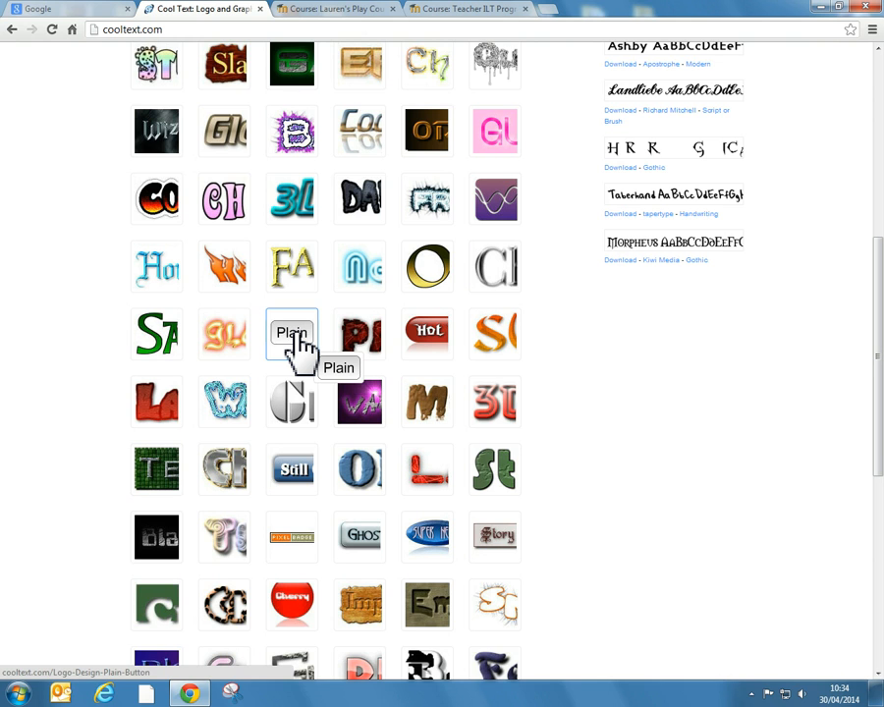
pyautogui.scroll(3, 291, 232)
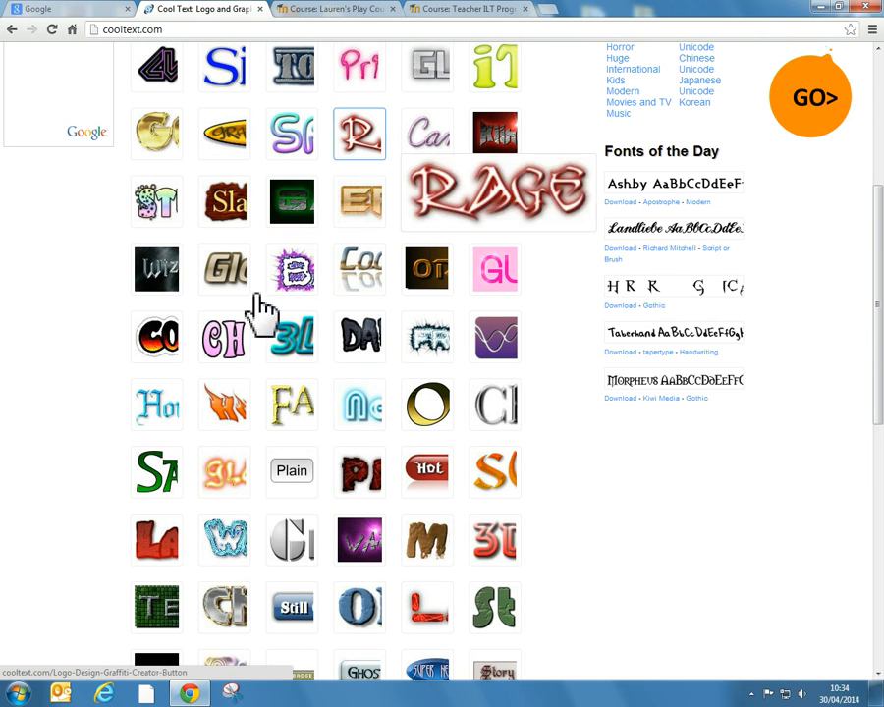
pyautogui.scroll(-1, 580, 570)
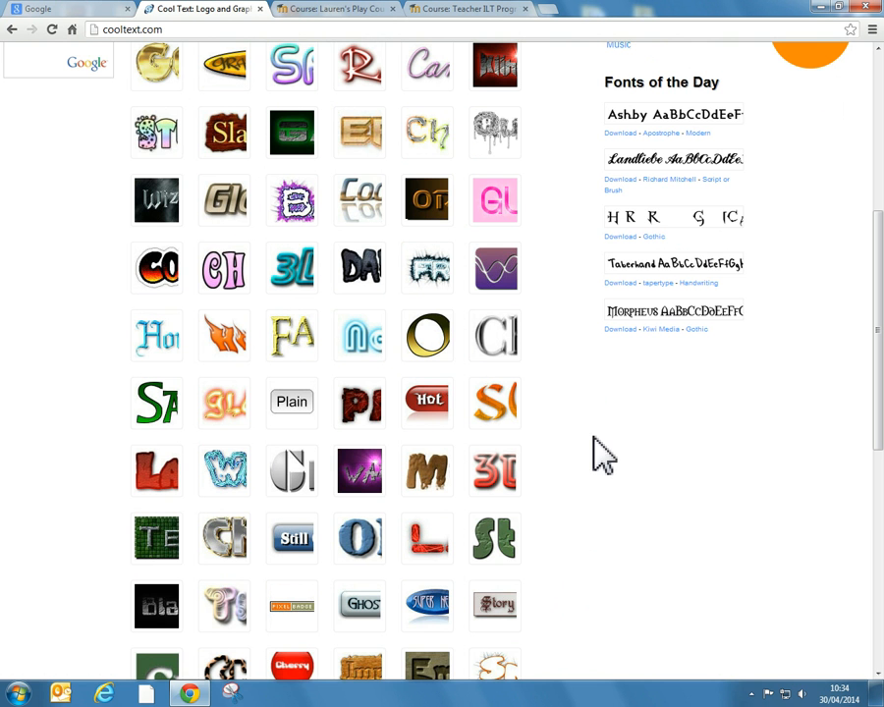
pyautogui.scroll(-2, 586, 478)
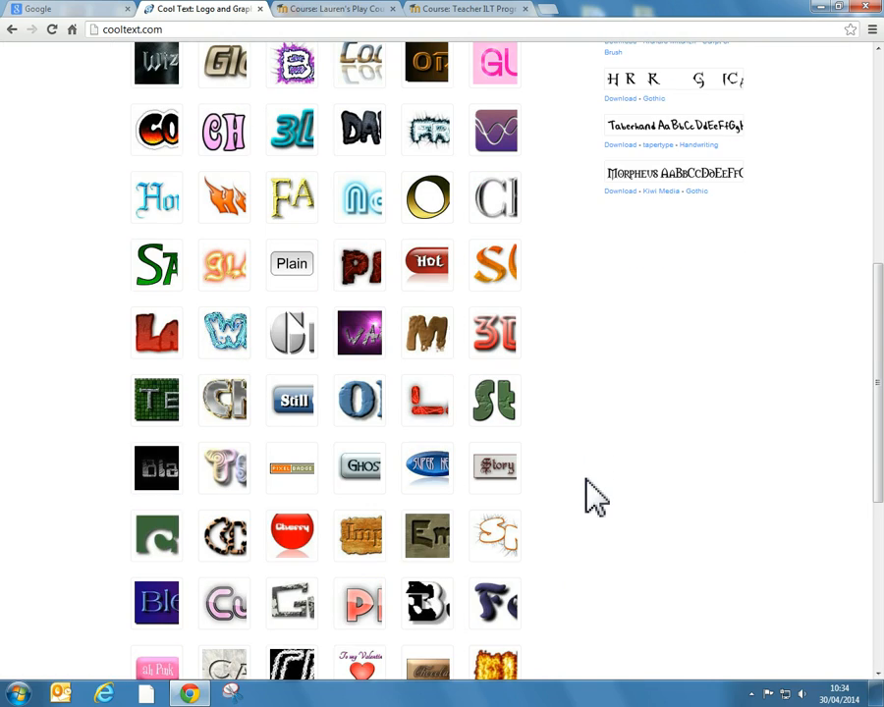
pyautogui.scroll(2, 588, 486)
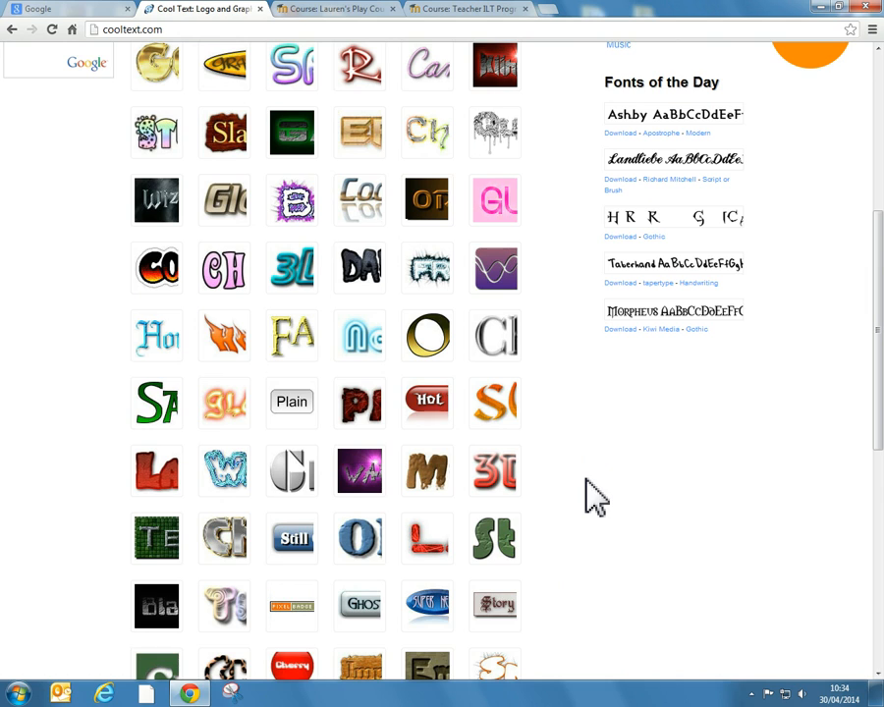
pyautogui.scroll(4, 137, 334)
pyautogui.scroll(2, 157, 408)
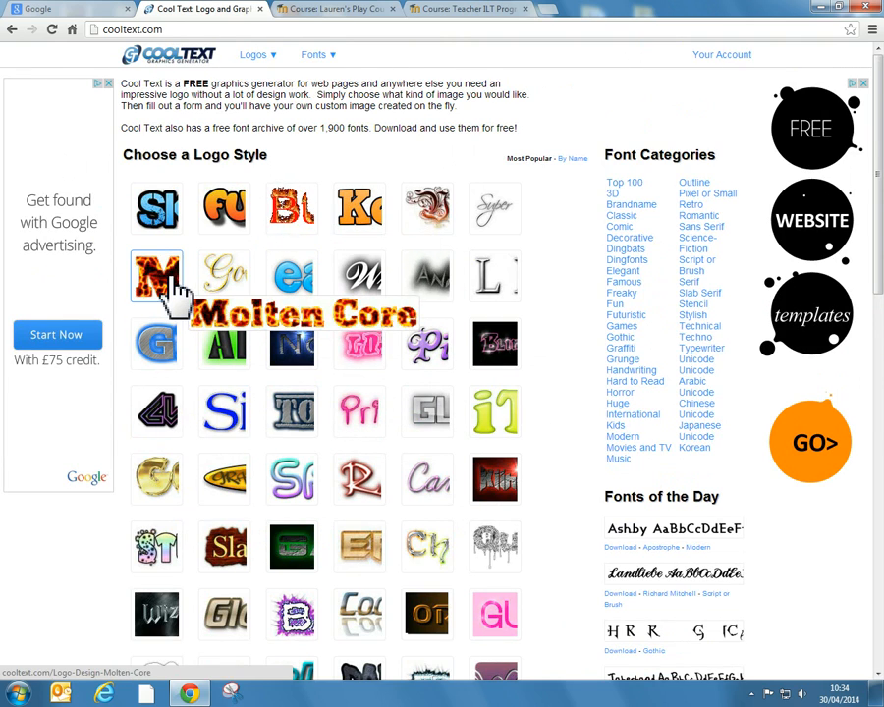
pyautogui.scroll(-1, 177, 290)
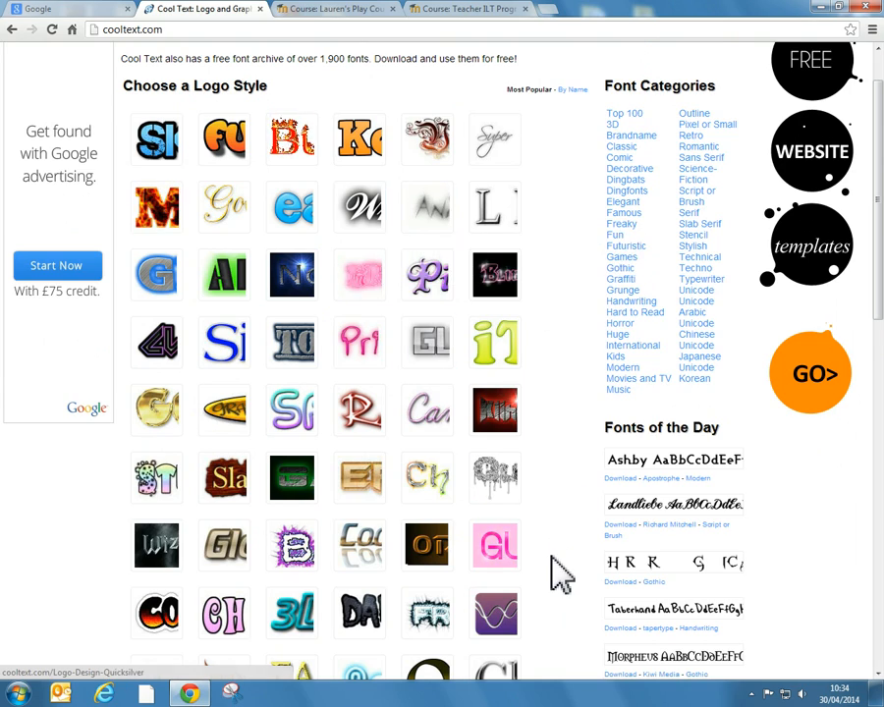
pyautogui.scroll(-2, 562, 574)
pyautogui.scroll(-4, 562, 574)
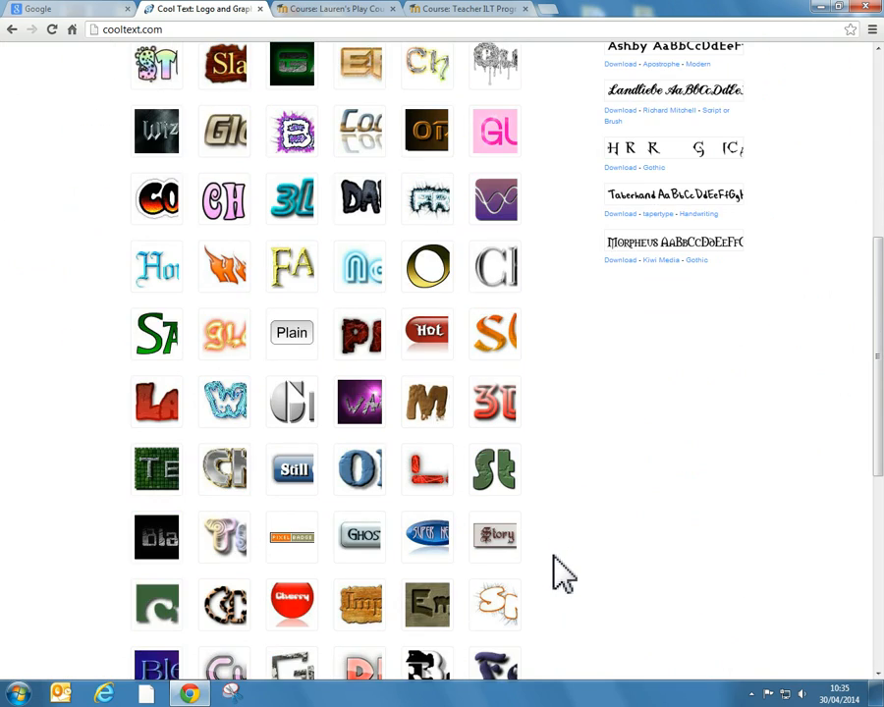
# Step: Check the Training & Support Materials button links on the course page again, and open the Plain button style on Cool Text
pyautogui.click(450, 14)
pyautogui.scroll(-10, 648, 349)
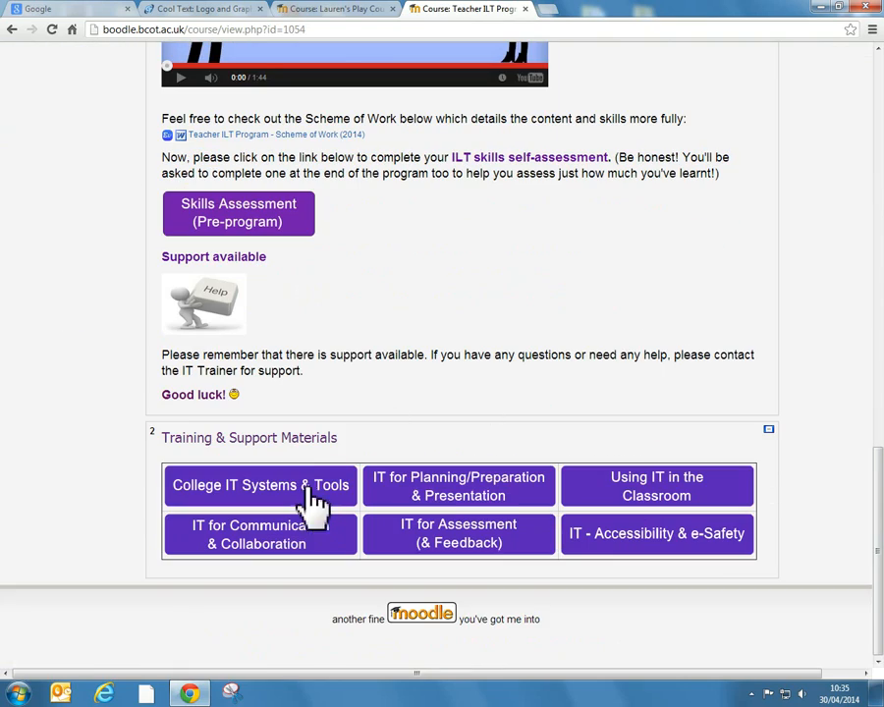
pyautogui.click(222, 12)
pyautogui.scroll(-1, 241, 354)
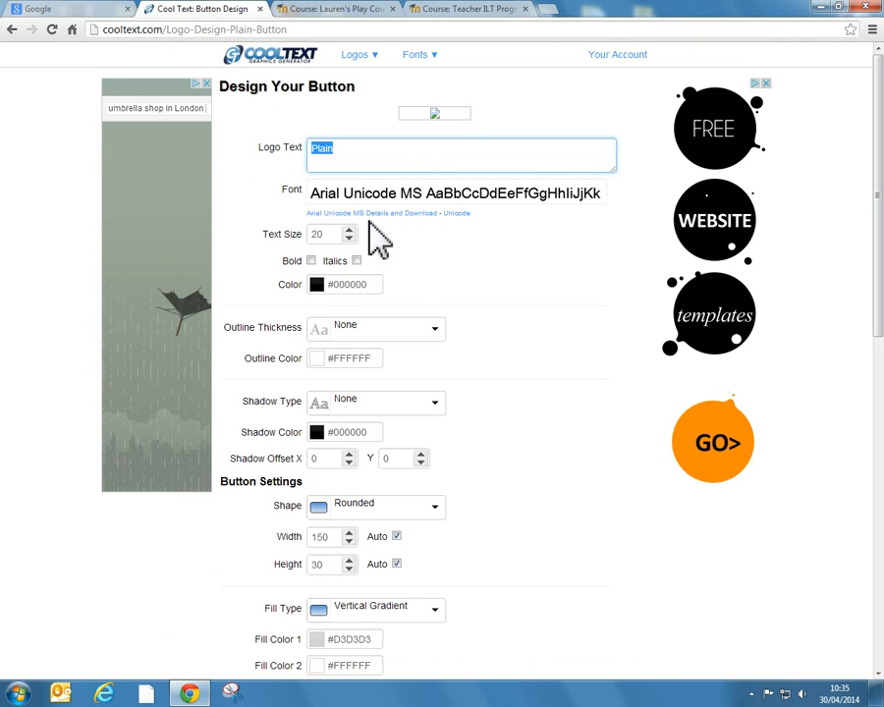
# Step: Replace the button's logo text with "Button image" and set the text size to 25
pyautogui.click(347, 149)
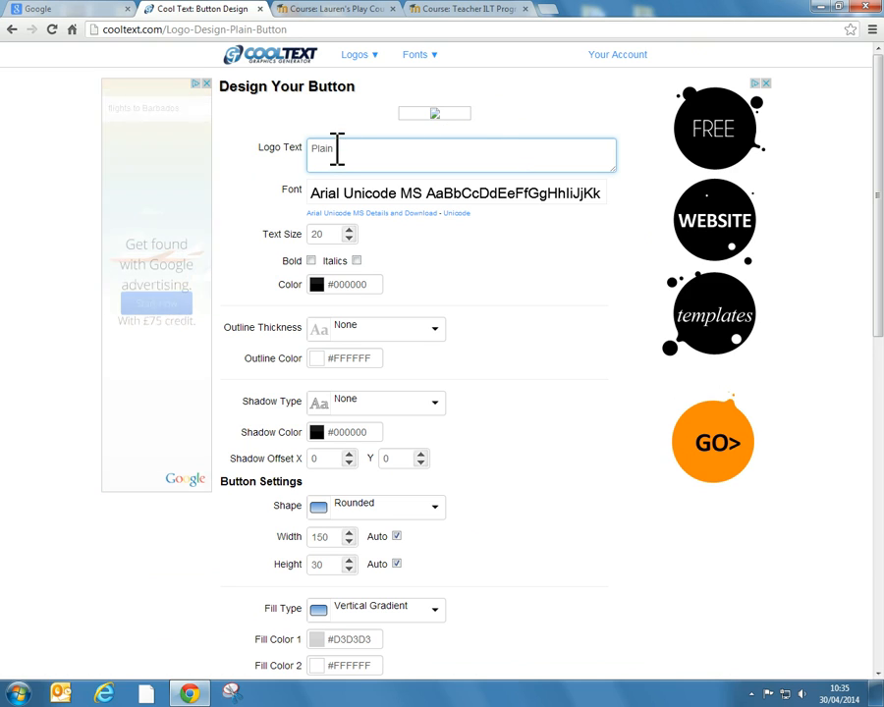
pyautogui.moveTo(335, 148); pyautogui.dragTo(246, 161)
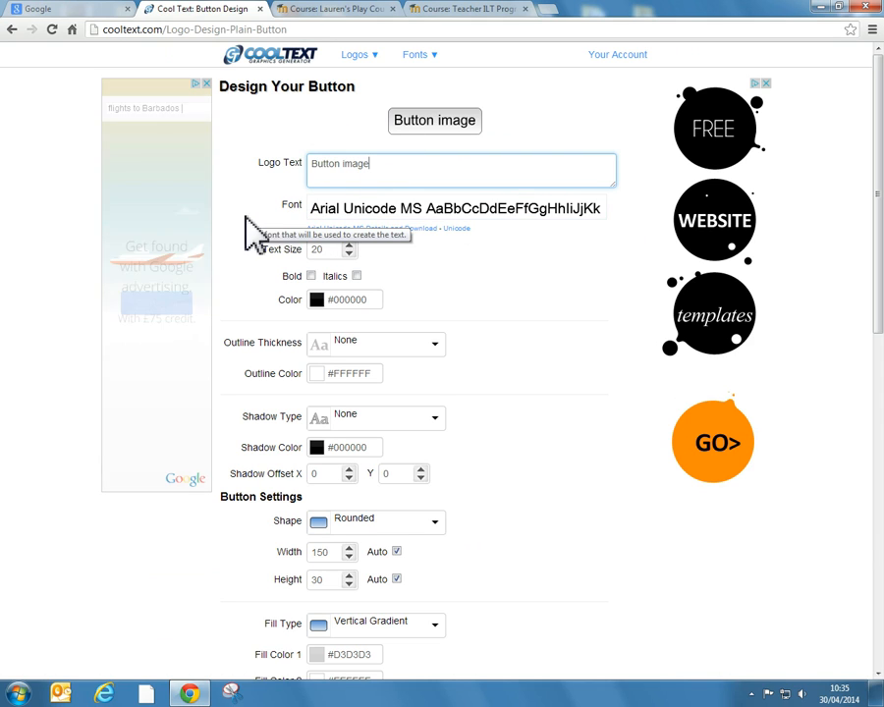
pyautogui.click(351, 246)
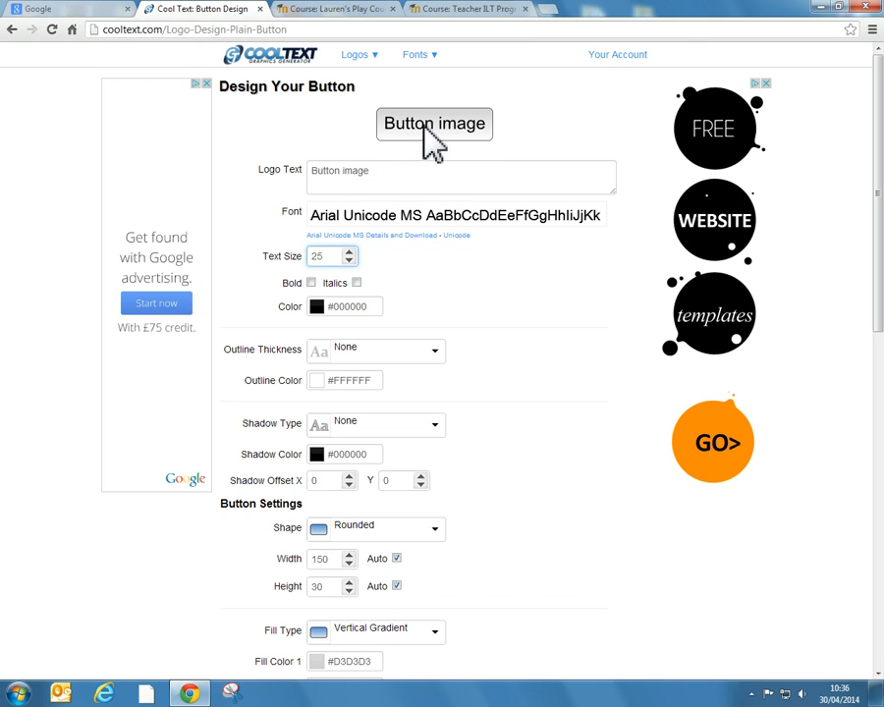
# Step: Try a fixed button size of width 180 and height 40, and restore automatic width and height
pyautogui.click(397, 559)
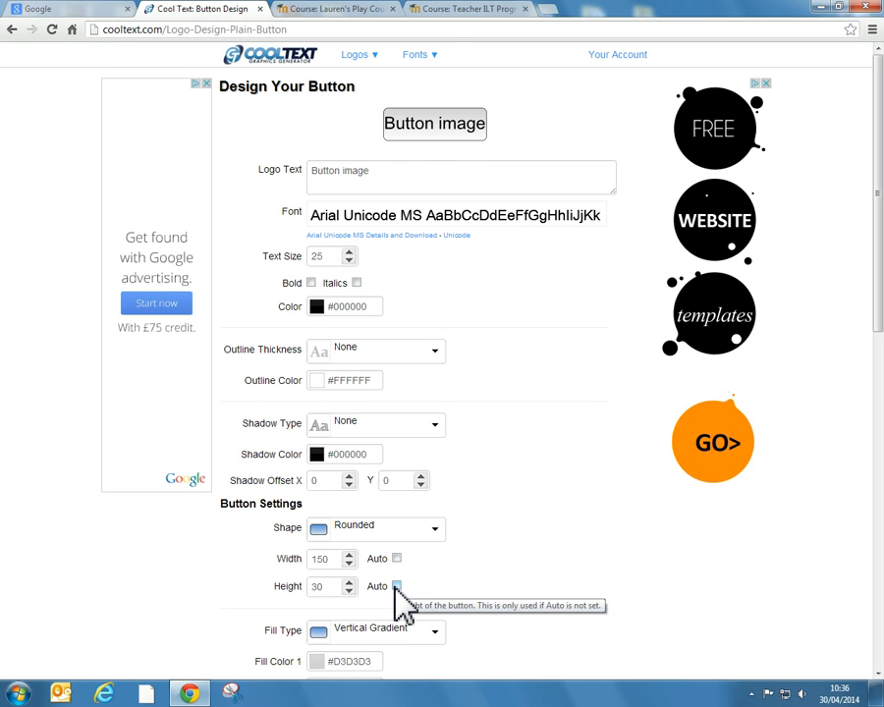
pyautogui.click(397, 587)
pyautogui.click(348, 555)
pyautogui.click(349, 543)
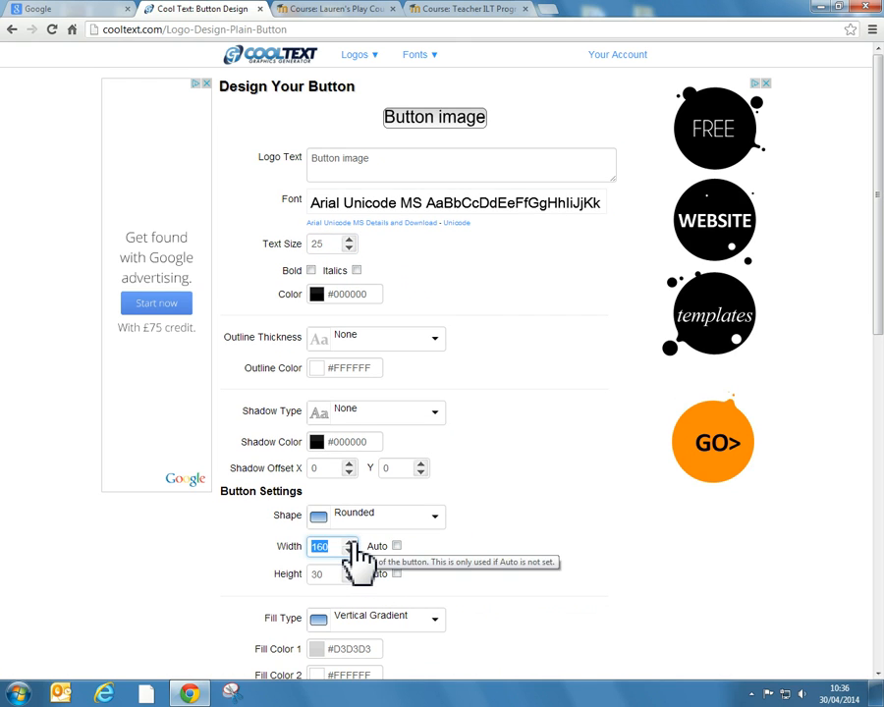
pyautogui.click(349, 542)
pyautogui.click(349, 542)
pyautogui.click(349, 570)
pyautogui.click(349, 570)
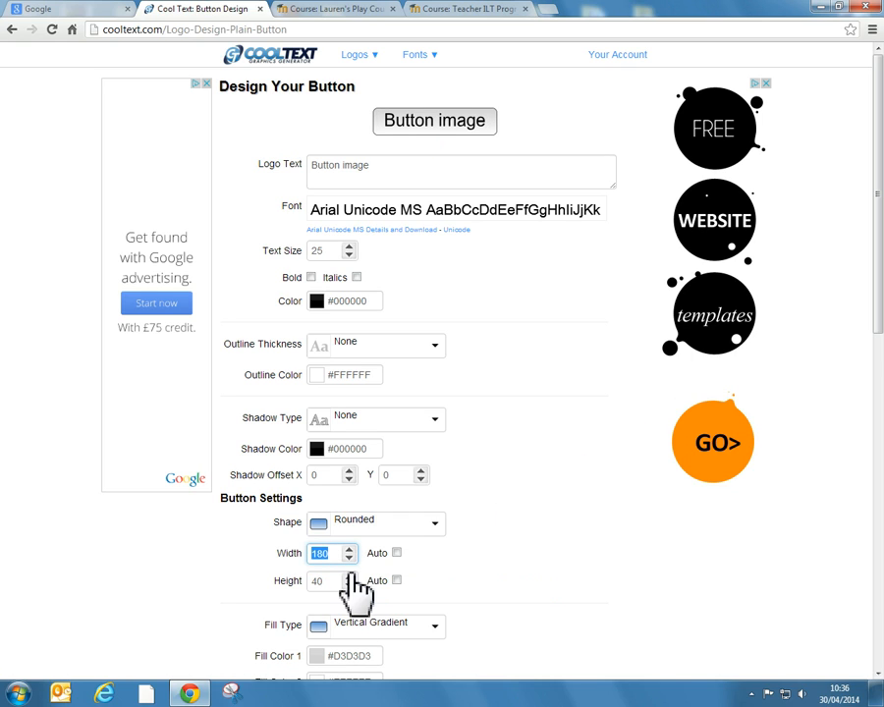
pyautogui.click(396, 553)
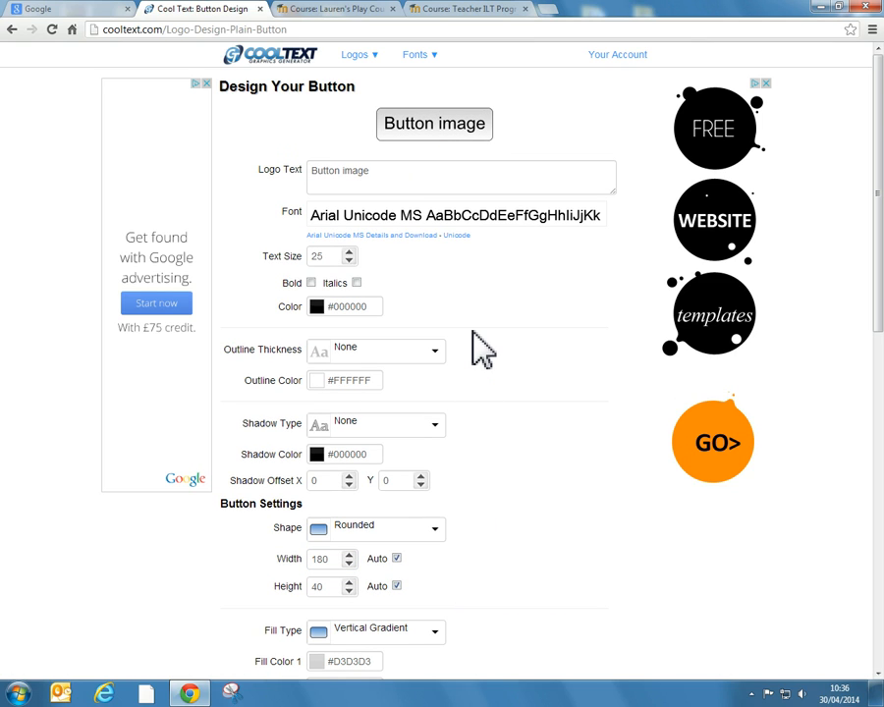
# Step: Set the button's text color to the near-white #FAF5F5
pyautogui.click(348, 307)
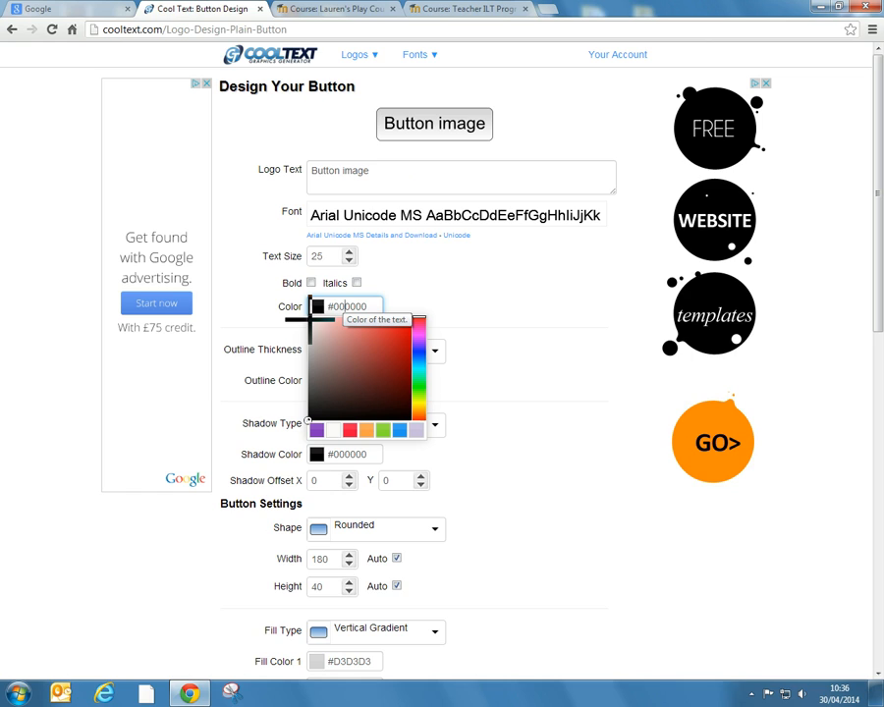
pyautogui.click(310, 319)
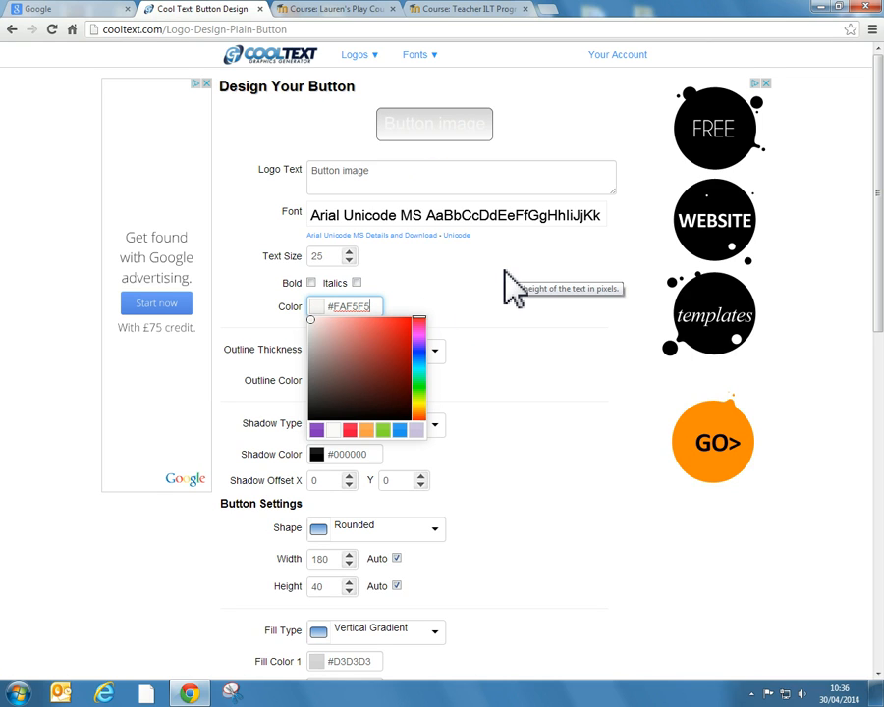
pyautogui.click(505, 340)
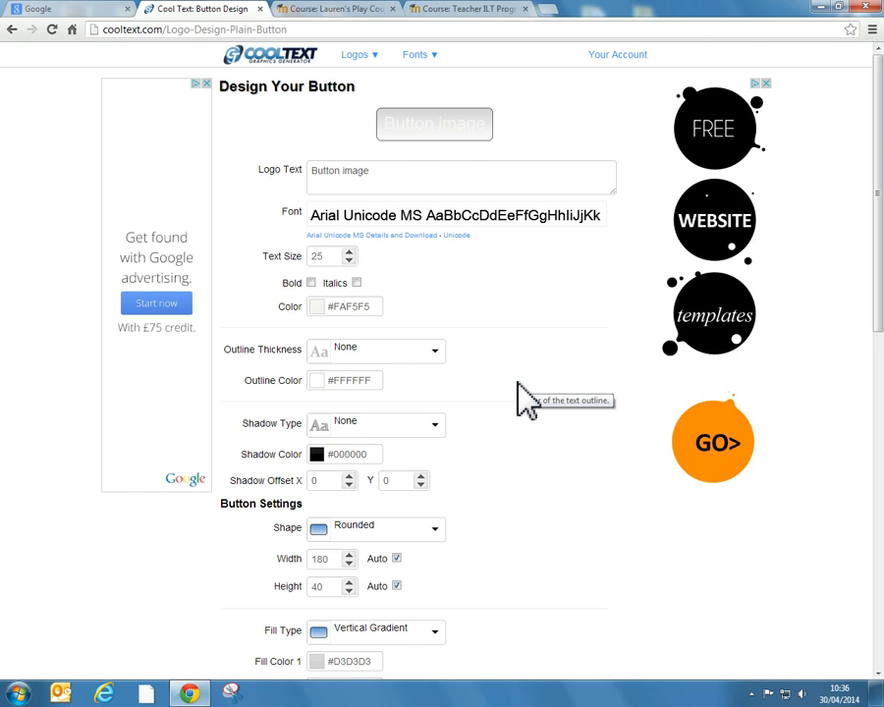
# Step: Change the button's fill type to Flat and check the result in the preview
pyautogui.scroll(-1, 524, 398)
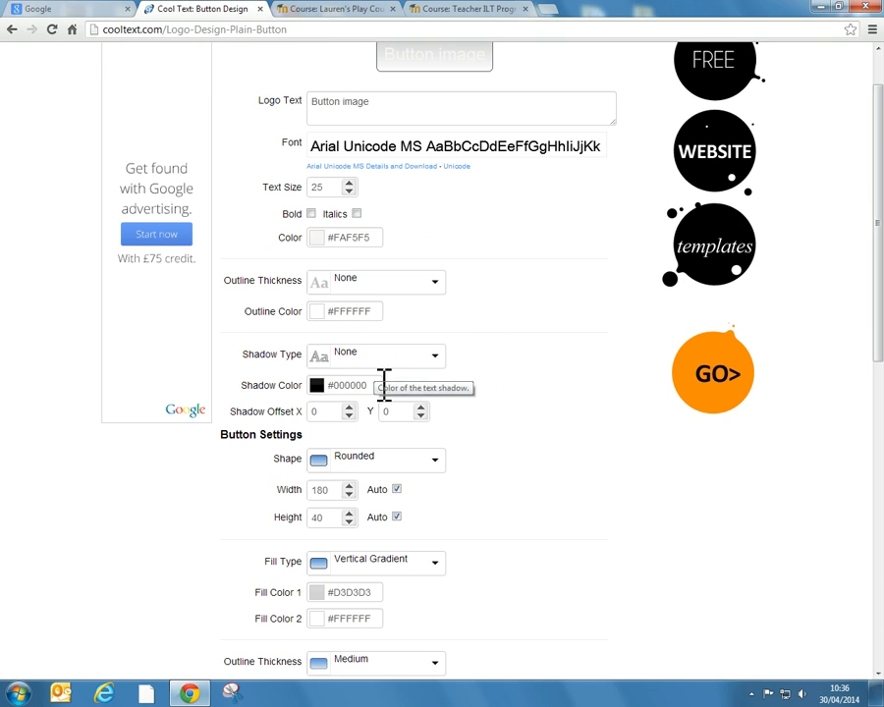
pyautogui.scroll(-2, 511, 403)
pyautogui.scroll(-3, 511, 403)
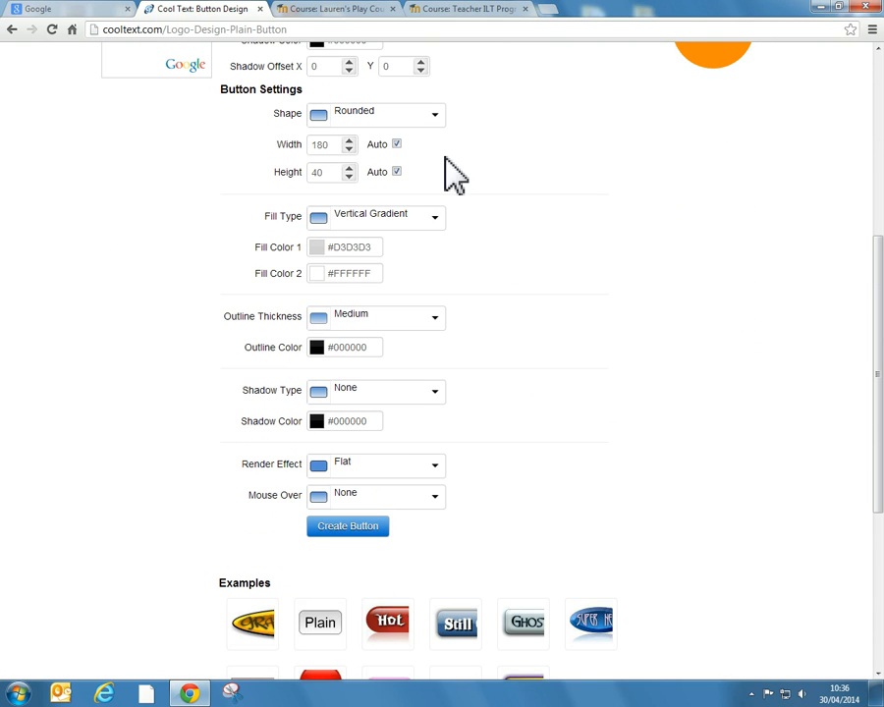
pyautogui.scroll(1, 450, 192)
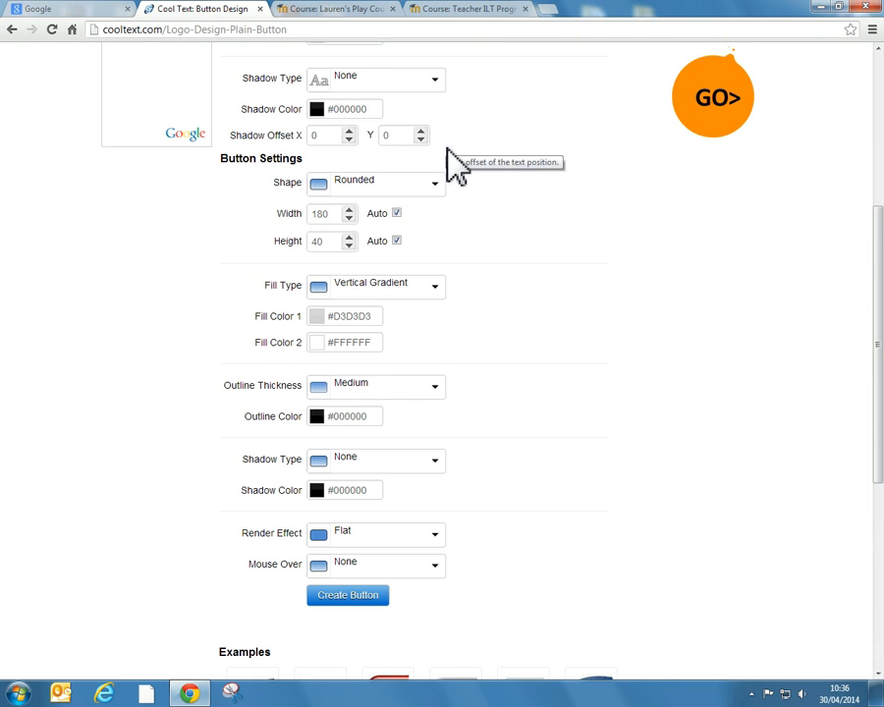
pyautogui.click(430, 292)
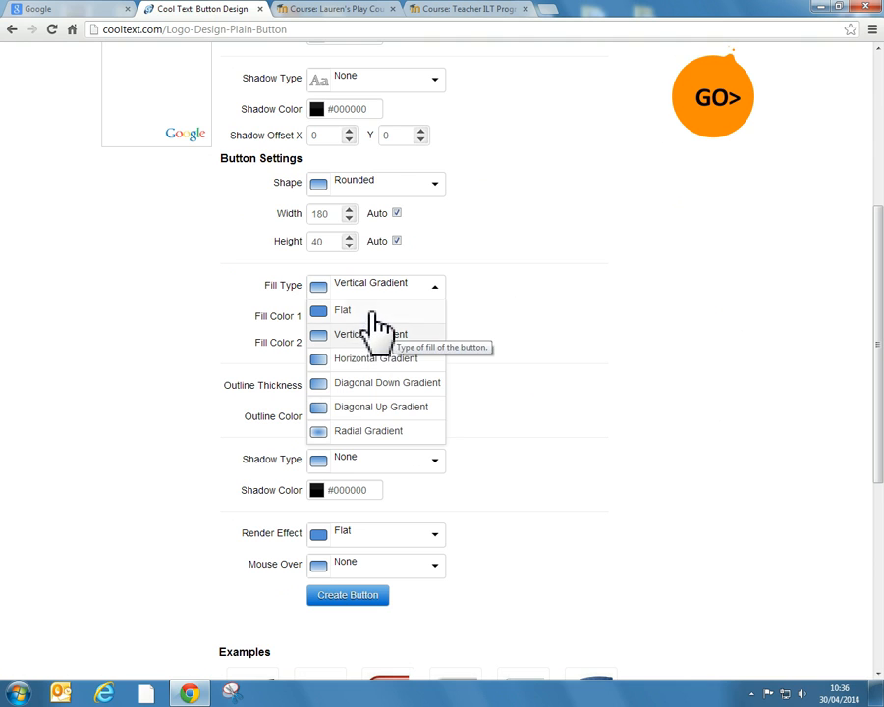
pyautogui.click(383, 313)
pyautogui.scroll(5, 554, 290)
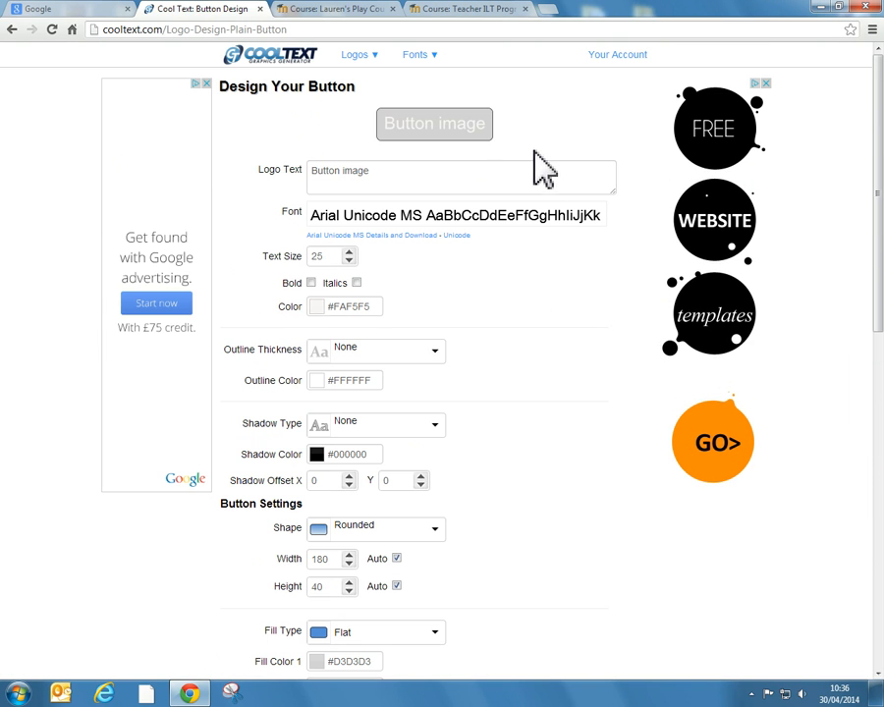
# Step: Set the button's Fill Color 1 to the purple #9E2CDB
pyautogui.scroll(-6, 509, 252)
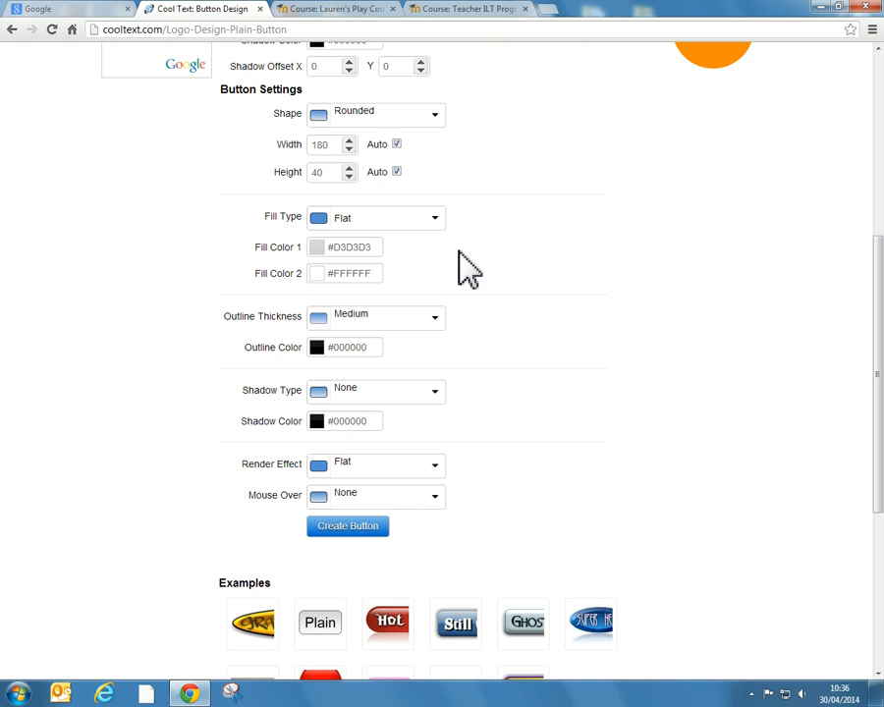
pyautogui.scroll(3, 509, 267)
pyautogui.scroll(3, 511, 273)
pyautogui.scroll(-1, 518, 279)
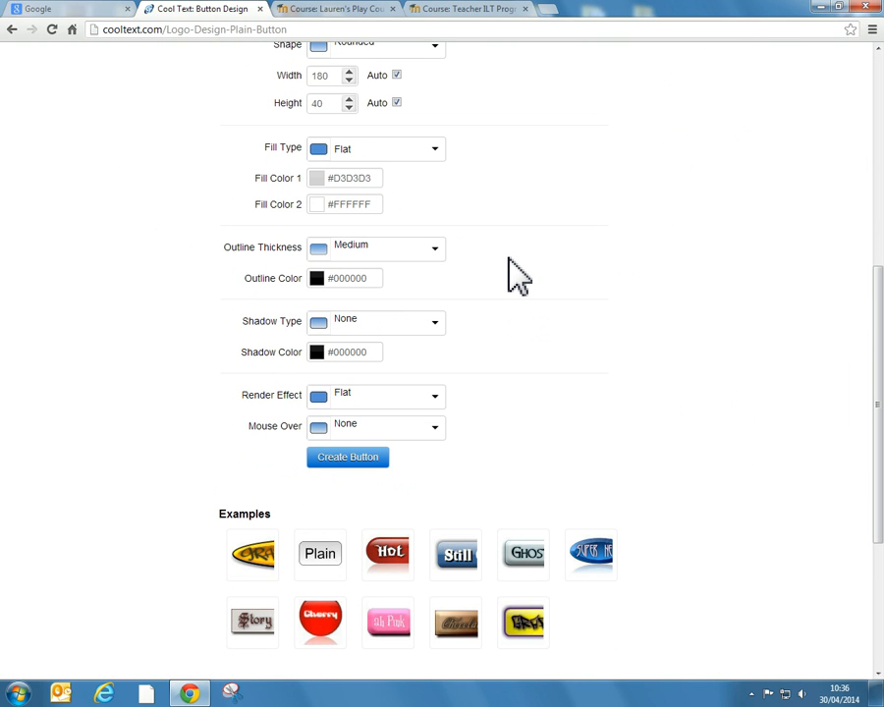
pyautogui.click(368, 178)
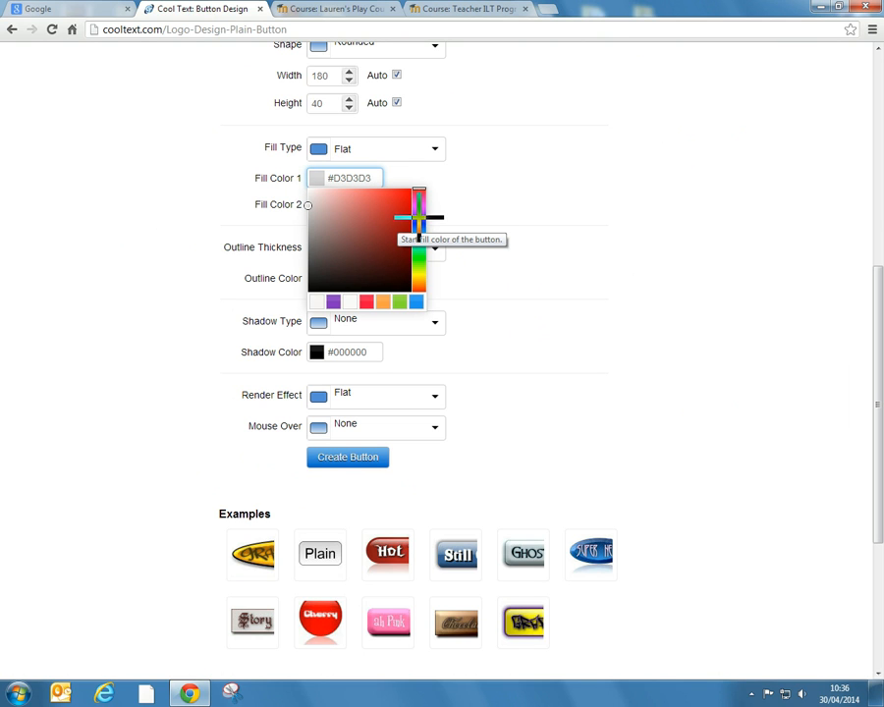
pyautogui.click(419, 212)
pyautogui.click(391, 203)
pyautogui.scroll(7, 517, 228)
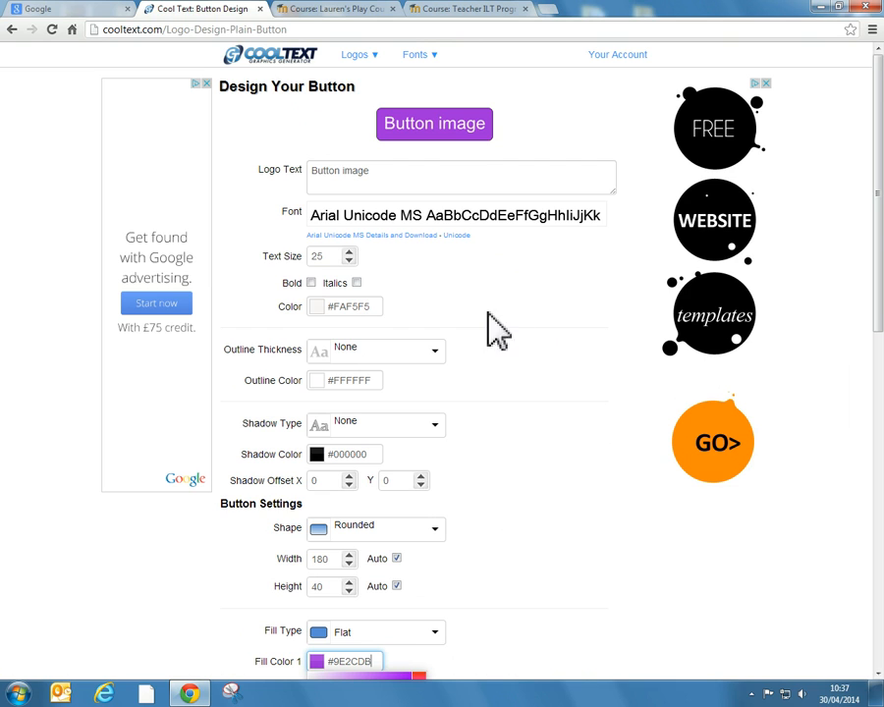
# Step: Make the button text bold and check it in the preview
pyautogui.click(311, 282)
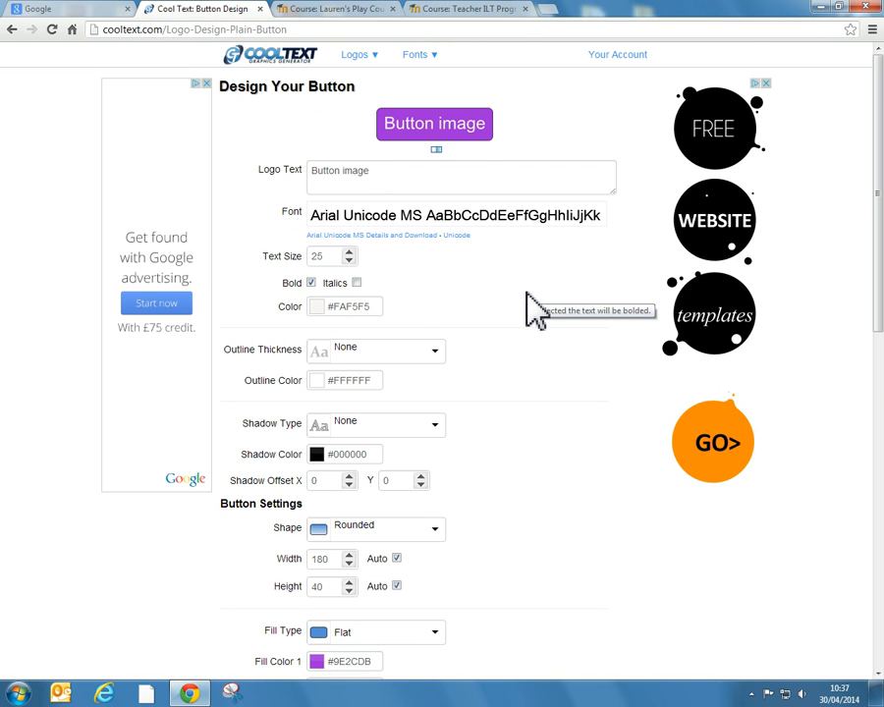
pyautogui.scroll(-2, 531, 310)
pyautogui.scroll(2, 530, 310)
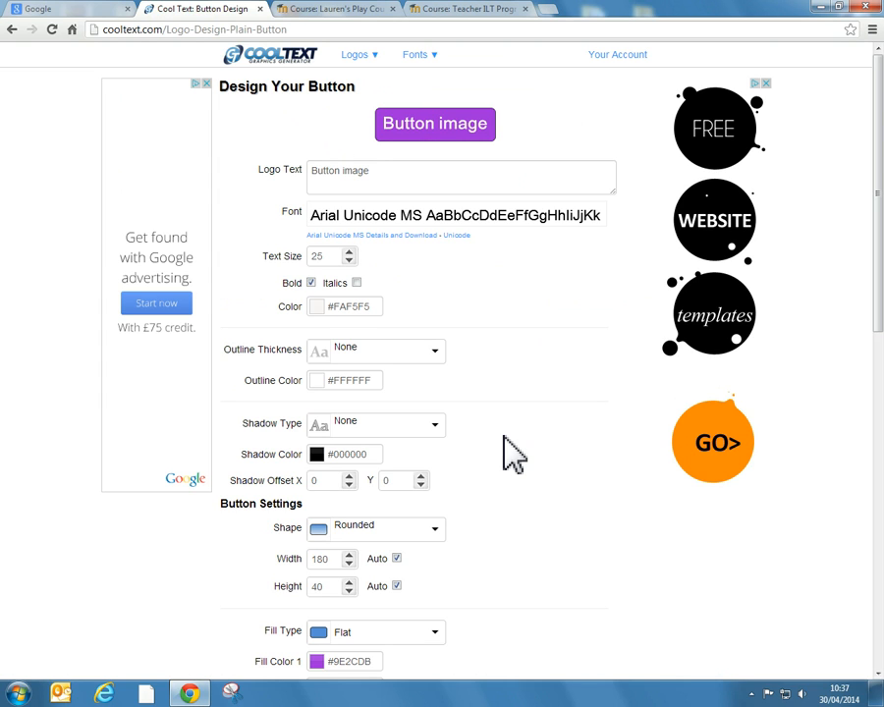
# Step: Set the button's outline thickness to Thick and create the button image
pyautogui.scroll(-4, 509, 462)
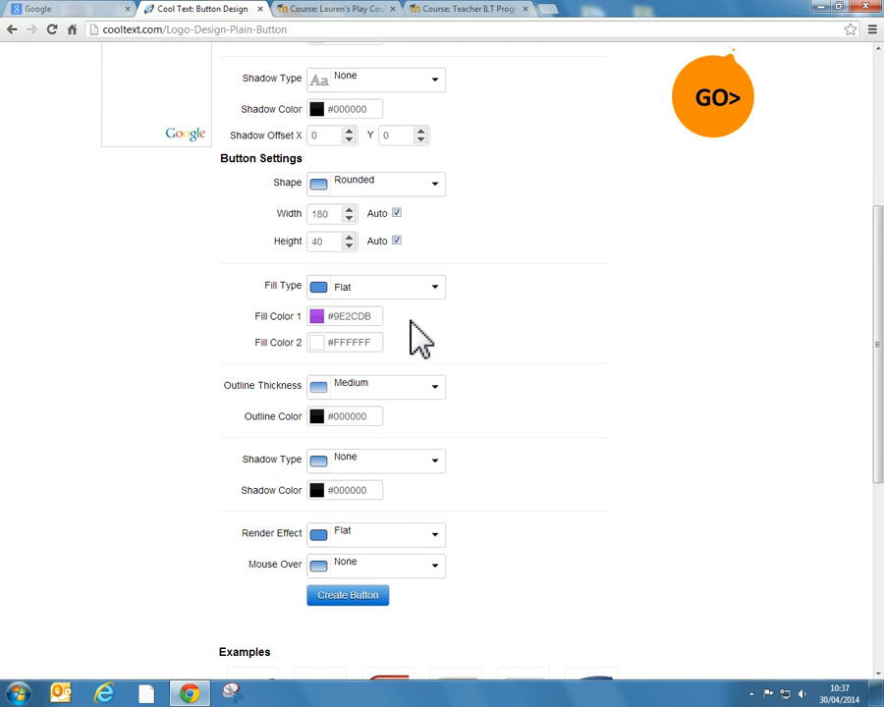
pyautogui.scroll(-1, 474, 335)
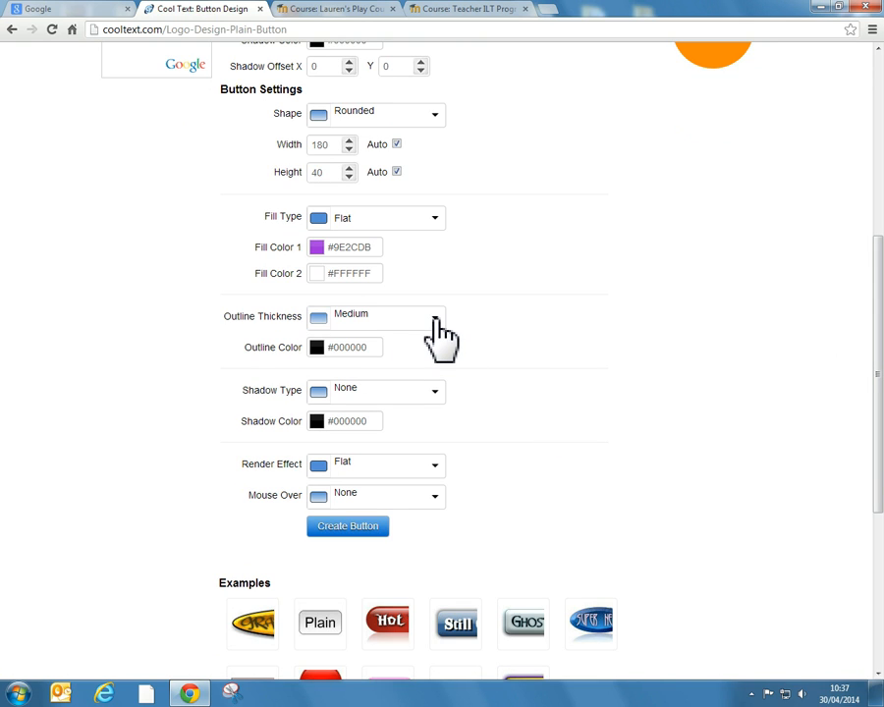
pyautogui.click(435, 320)
pyautogui.click(410, 413)
pyautogui.scroll(-1, 593, 365)
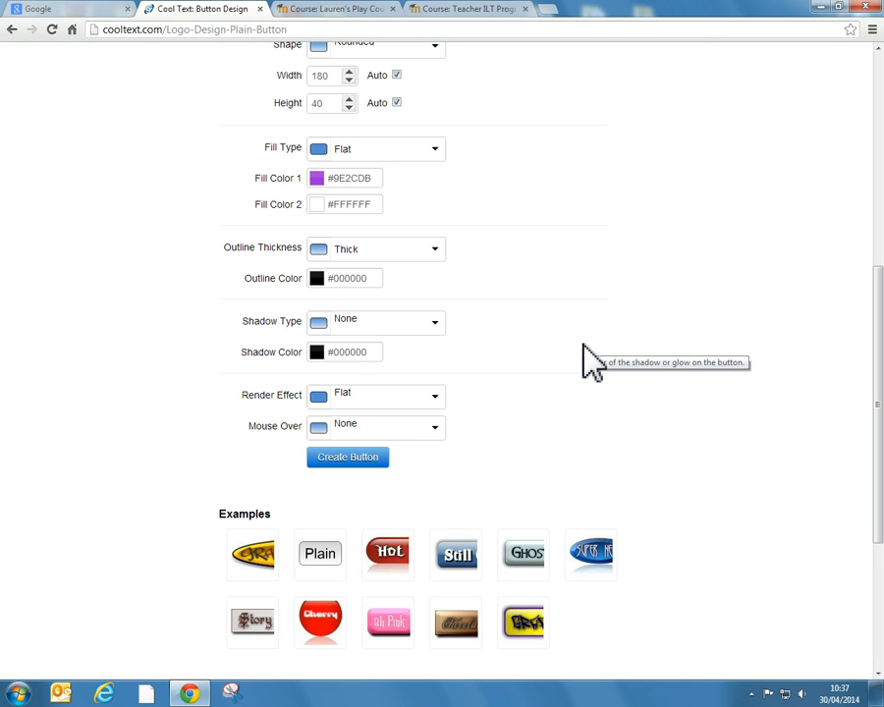
pyautogui.scroll(7, 588, 366)
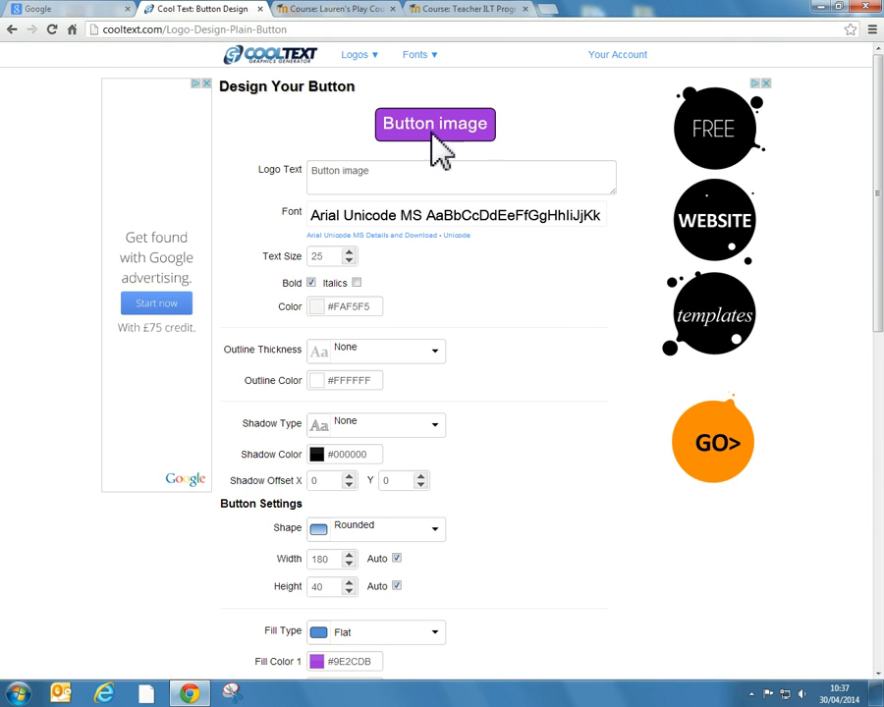
pyautogui.scroll(-8, 580, 539)
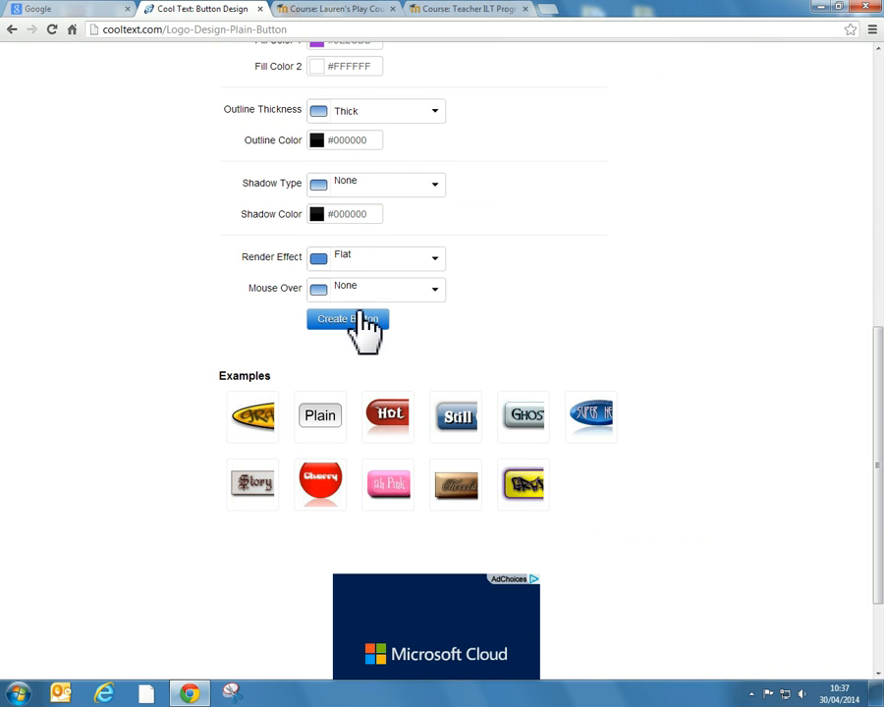
pyautogui.click(362, 319)
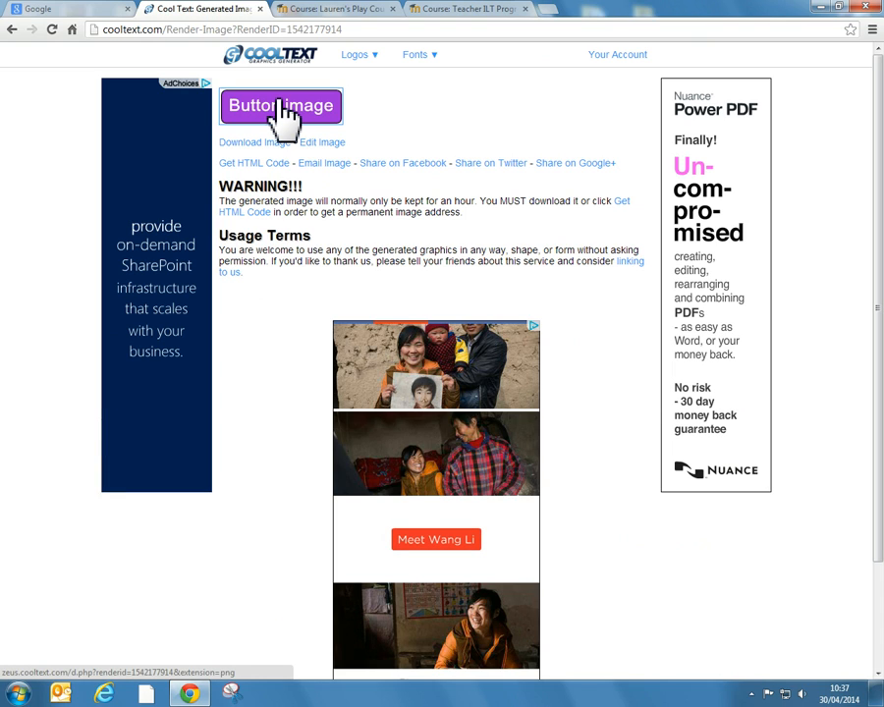
# Step: Reopen the generated button's design for editing and create the image again with the same settings
pyautogui.click(327, 143)
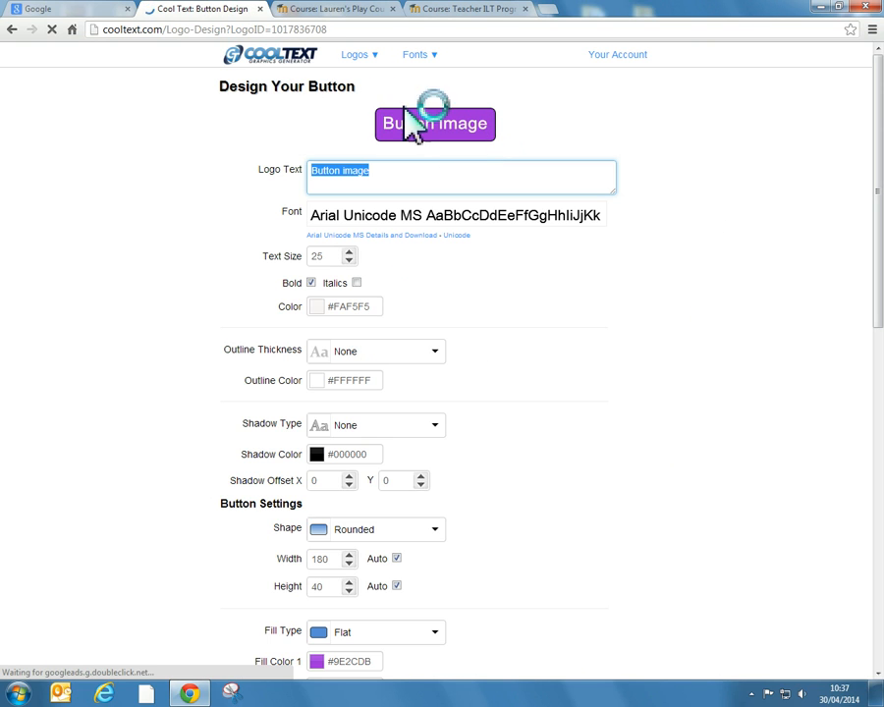
pyautogui.scroll(-6, 555, 433)
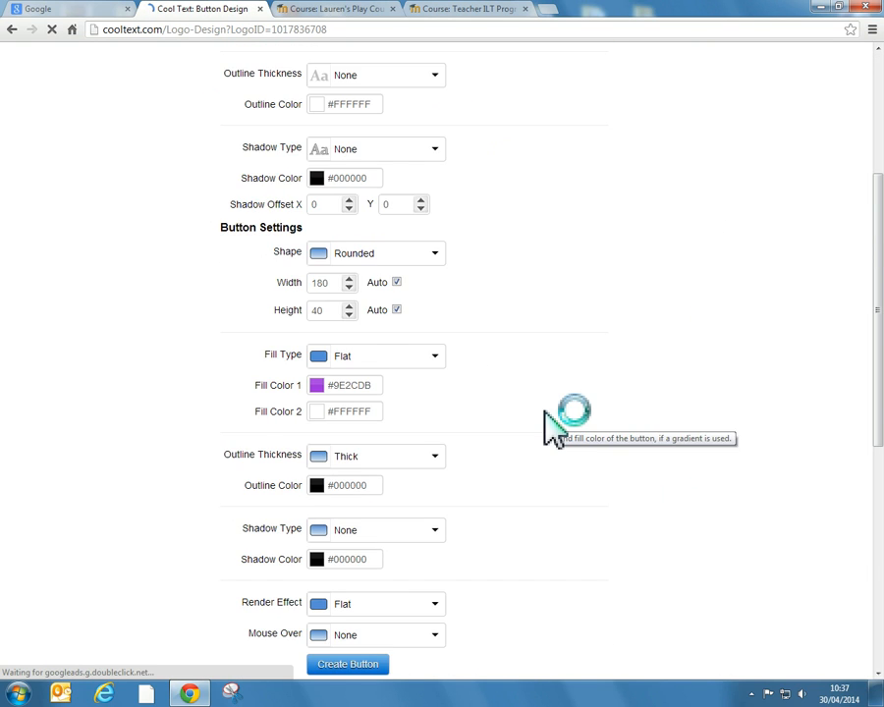
pyautogui.click(348, 391)
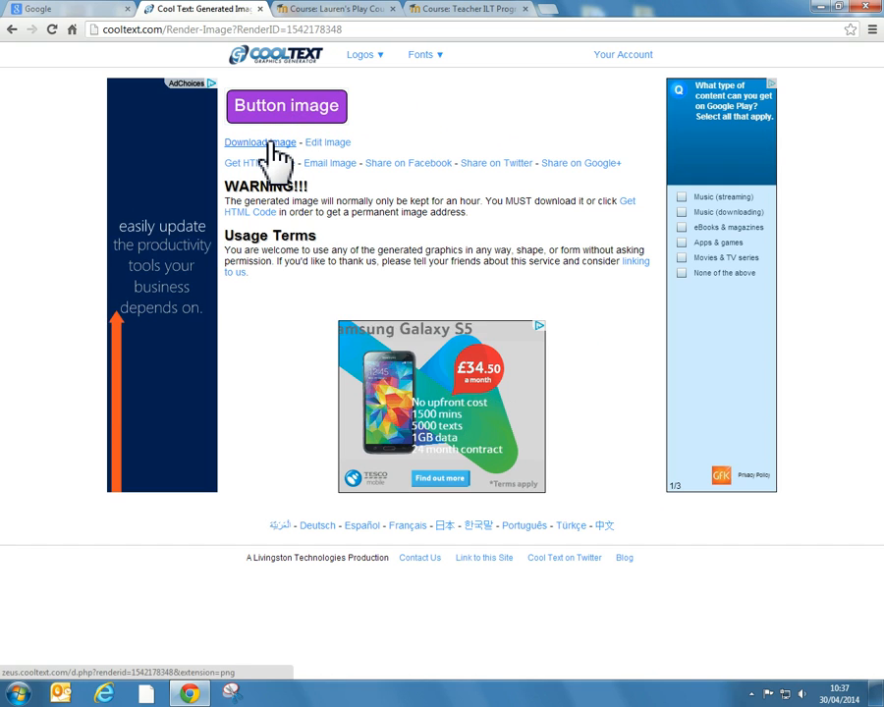
# Step: Download the generated button image and open the downloaded PNG file
pyautogui.click(269, 143)
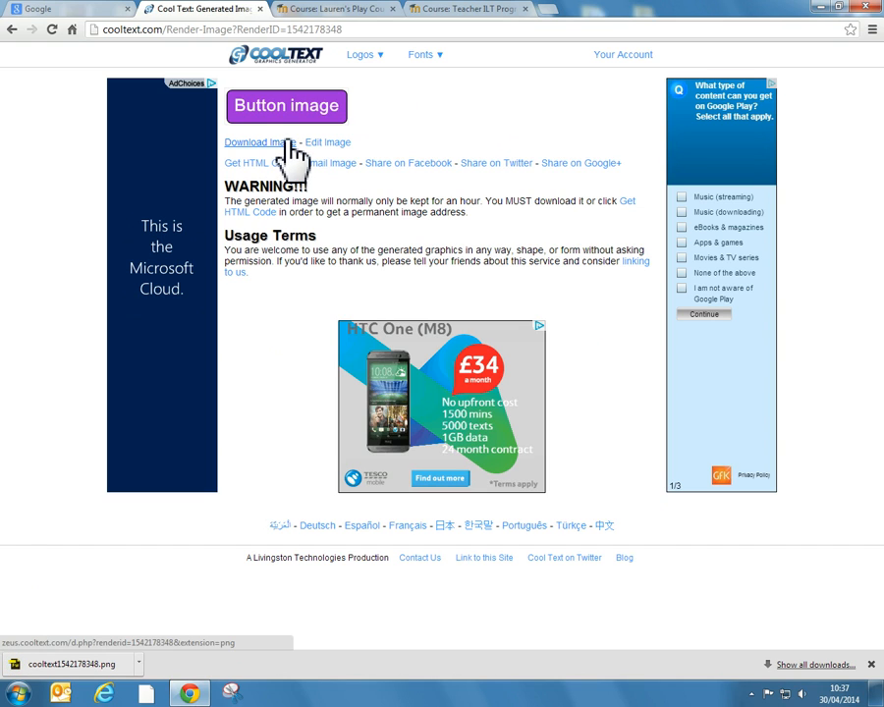
pyautogui.click(102, 666)
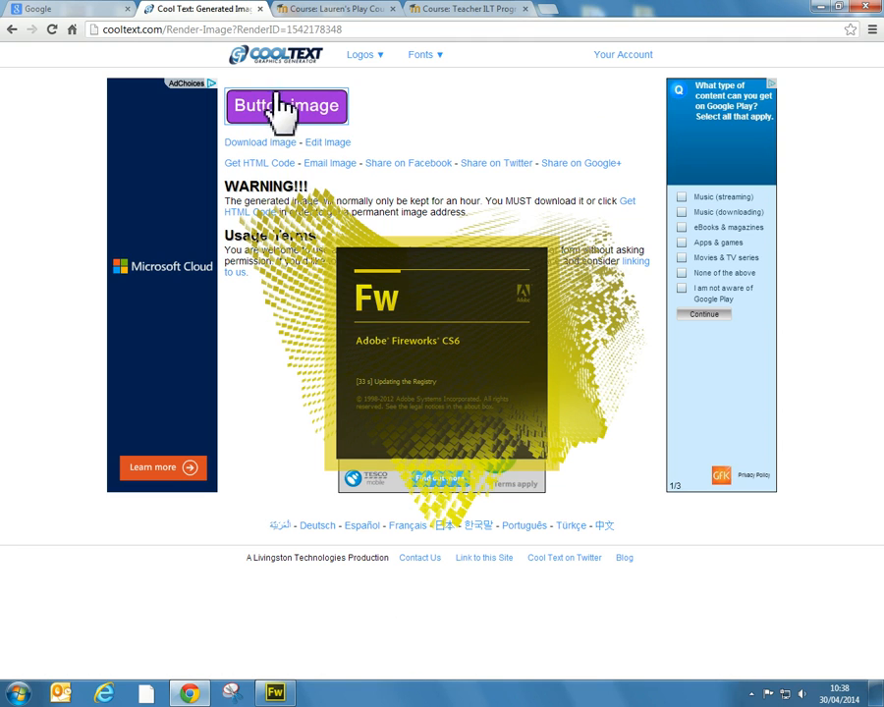
# Step: Reopen the button's design settings for review, and minimize the browser to reach the image in Fireworks
pyautogui.click(340, 145)
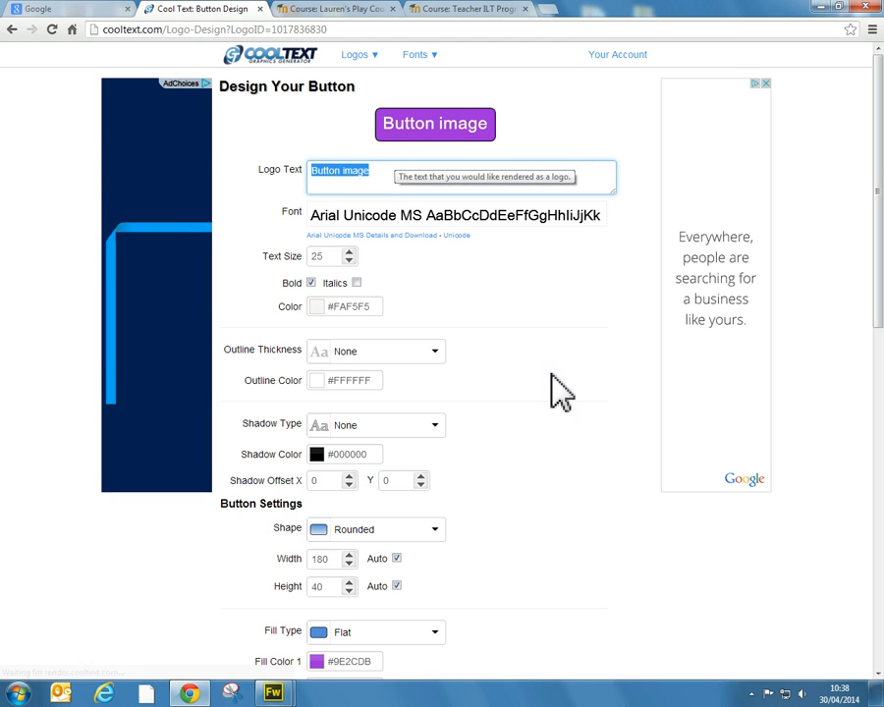
pyautogui.scroll(-4, 541, 413)
pyautogui.scroll(4, 588, 389)
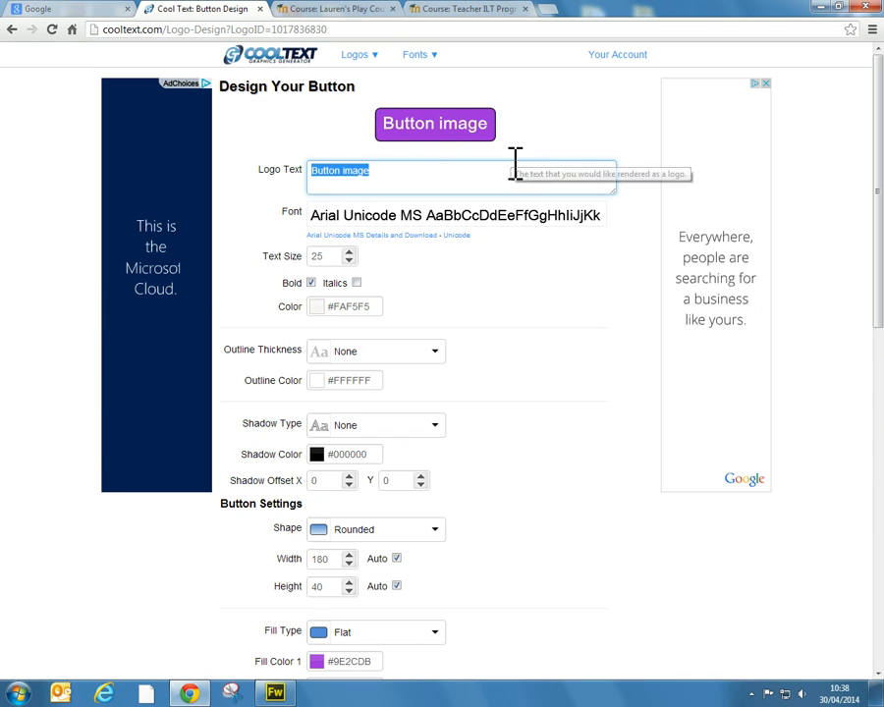
pyautogui.click(816, 8)
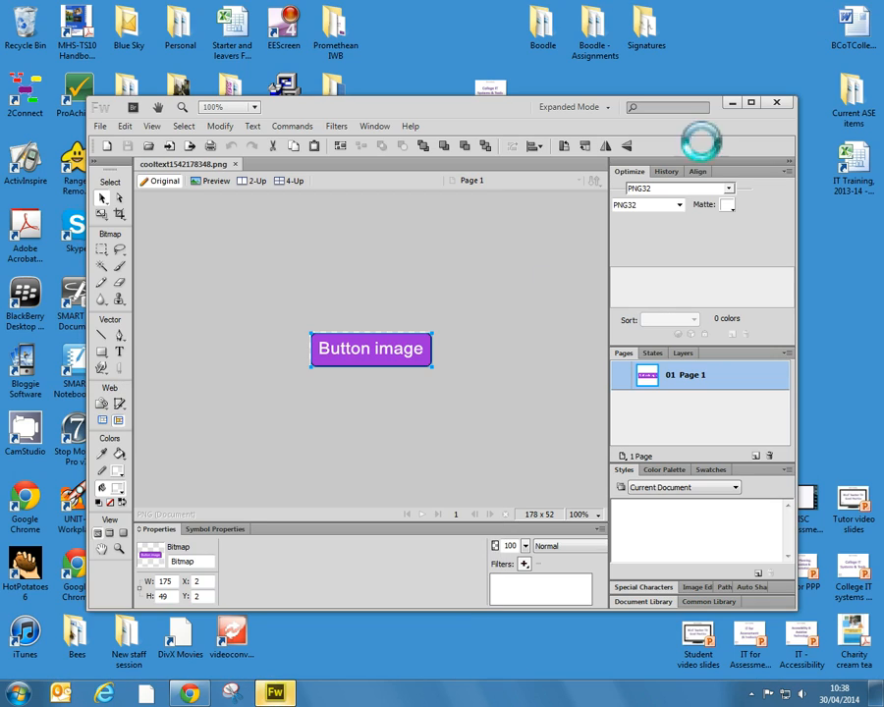
pyautogui.click(99, 125)
pyautogui.moveTo(151, 220)
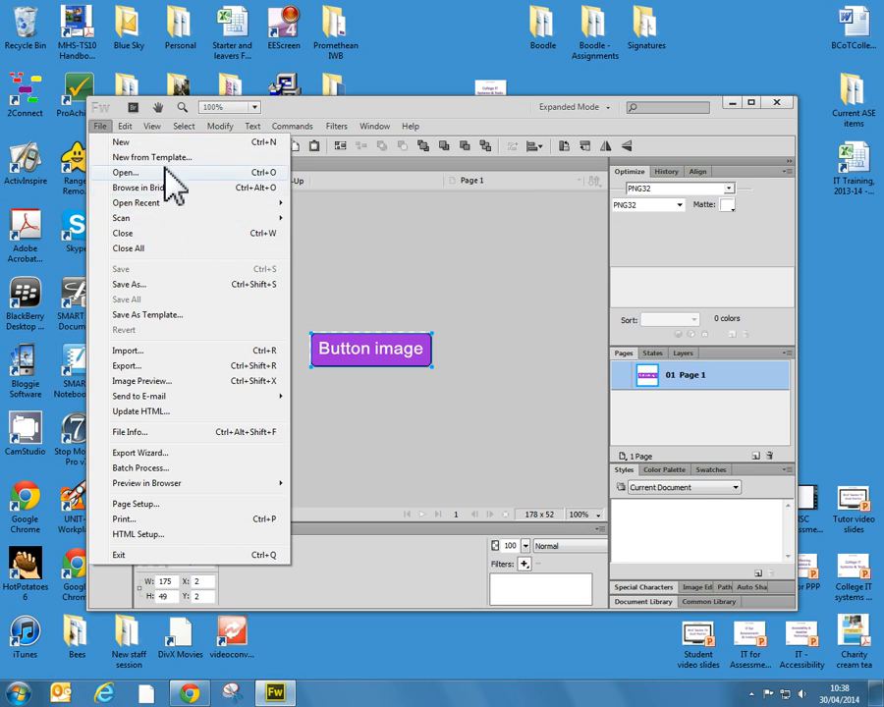
pyautogui.click(172, 287)
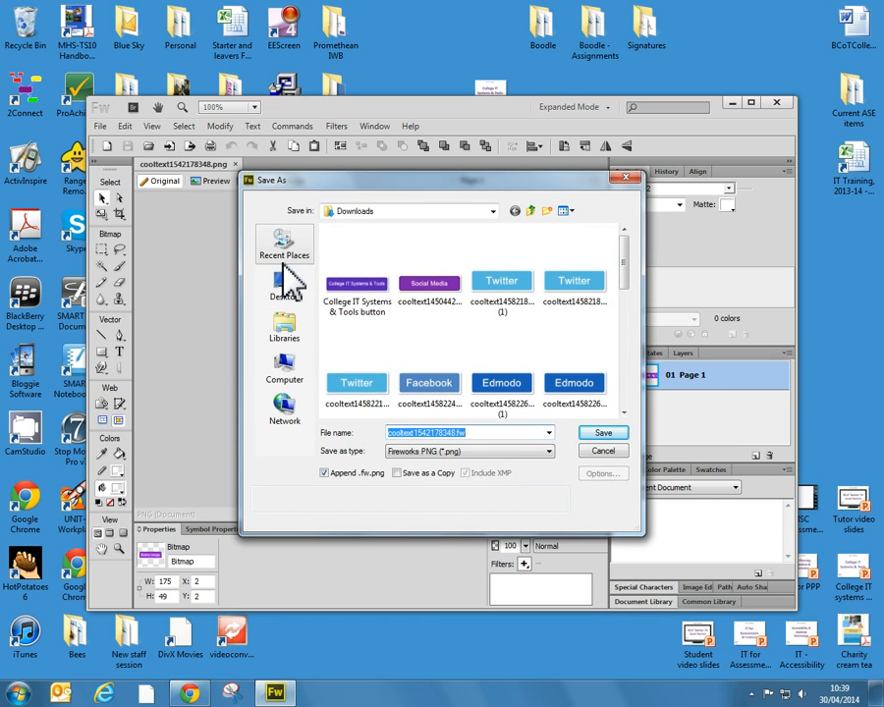
pyautogui.click(550, 452)
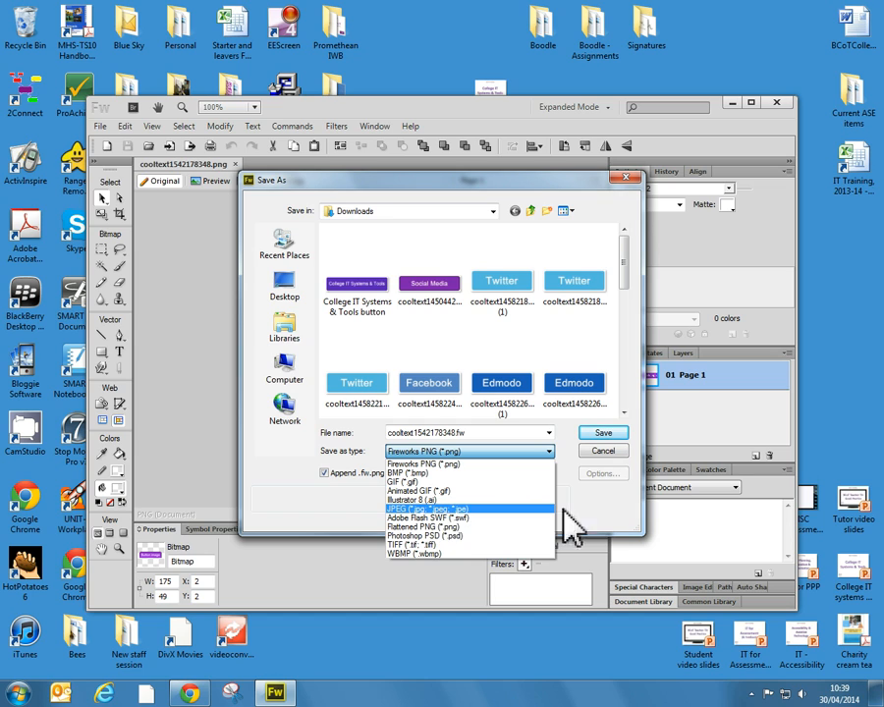
pyautogui.click(624, 447)
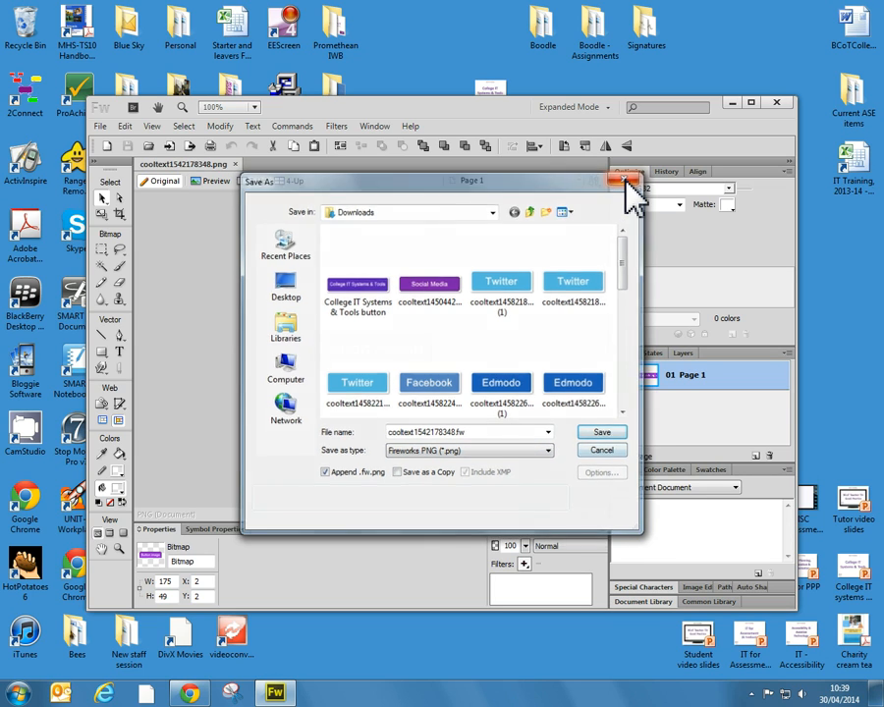
pyautogui.click(626, 179)
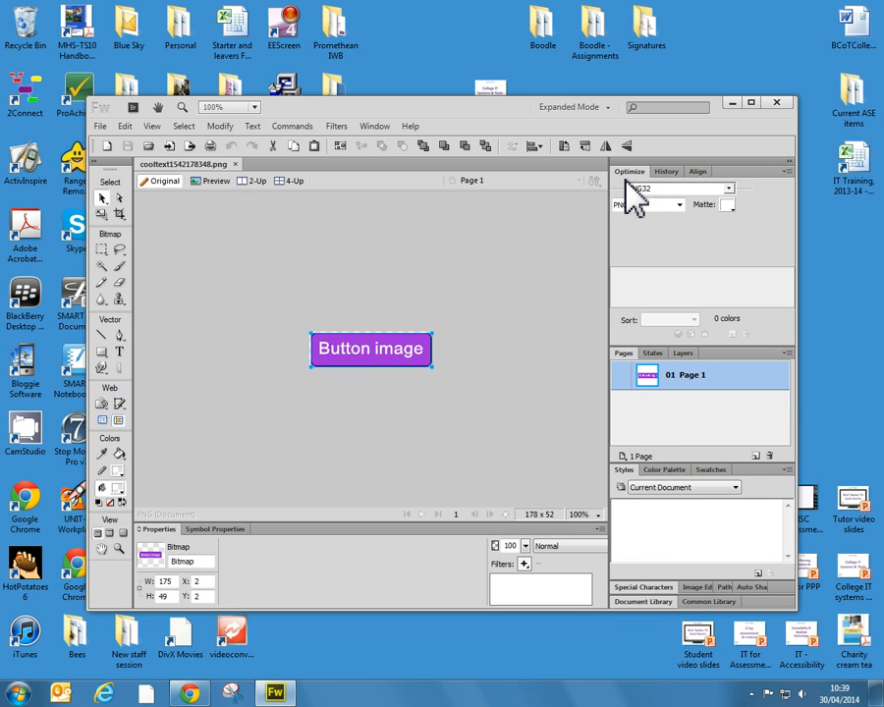
# Step: Save the button image to the Desktop as a JPEG file named Button
pyautogui.click(104, 129)
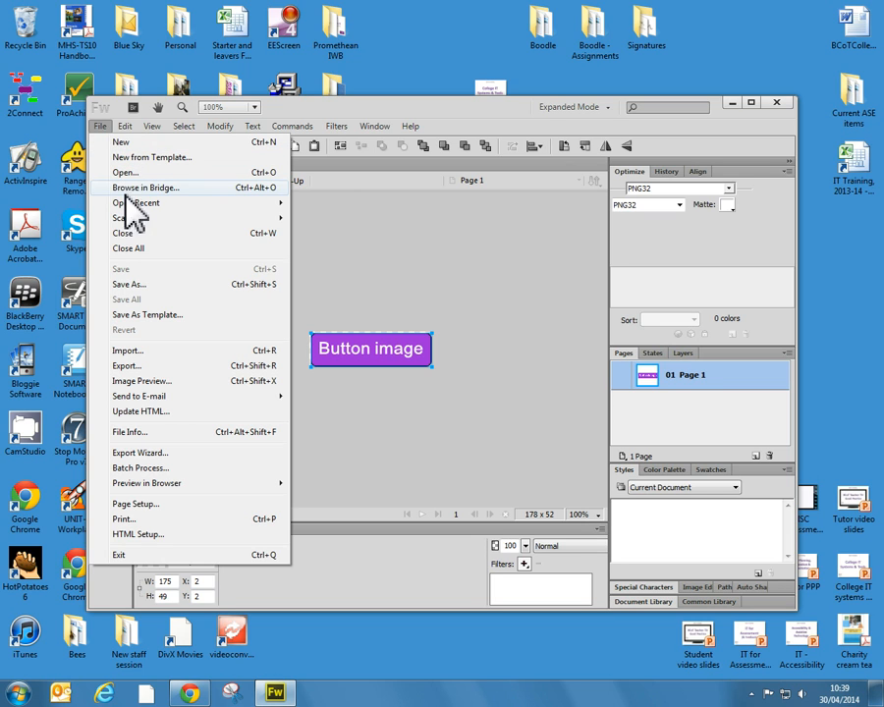
pyautogui.click(149, 284)
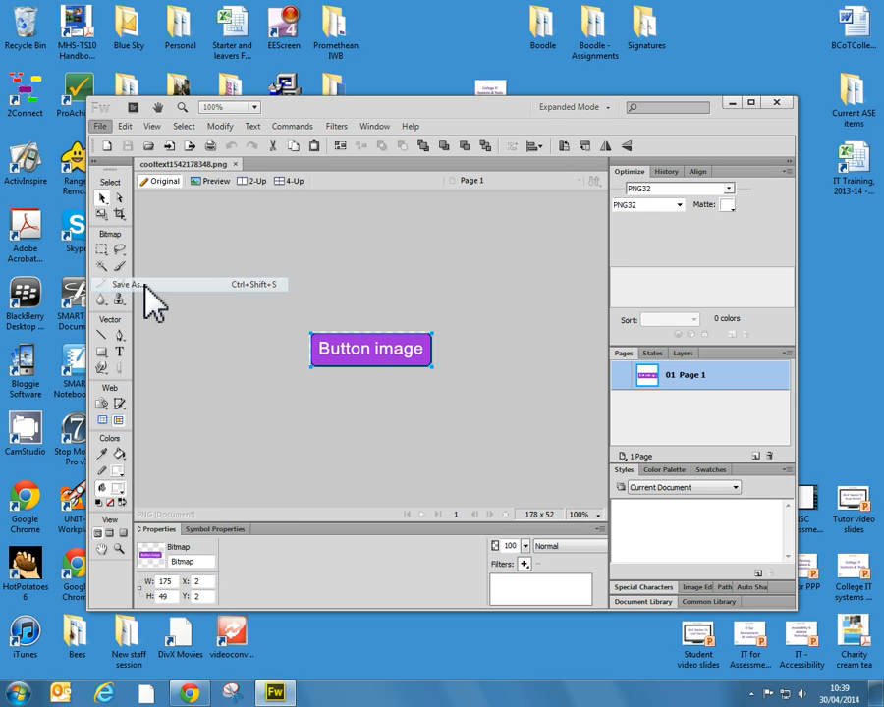
pyautogui.click(549, 453)
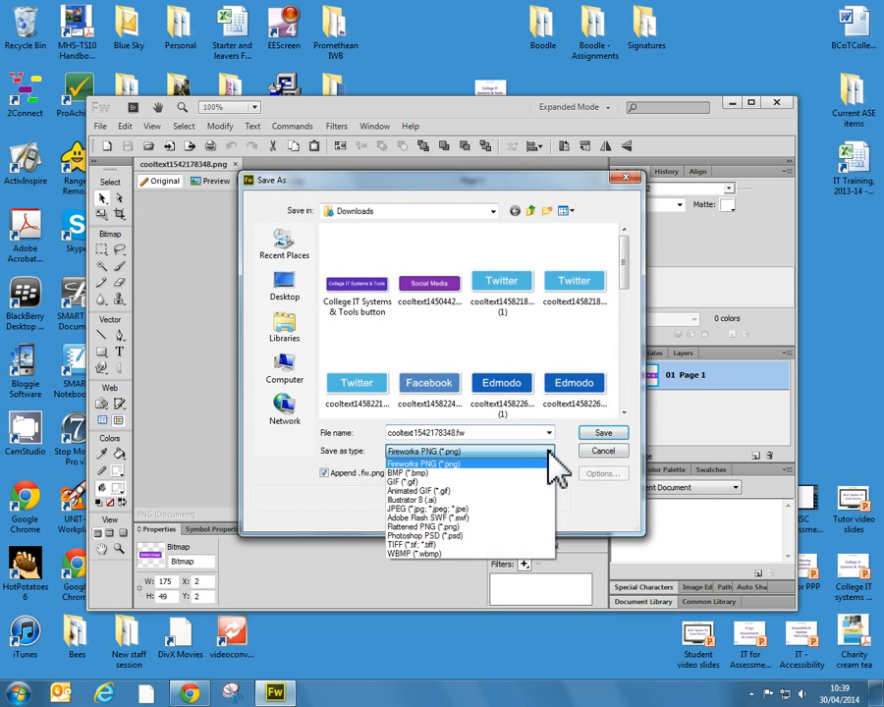
pyautogui.click(444, 517)
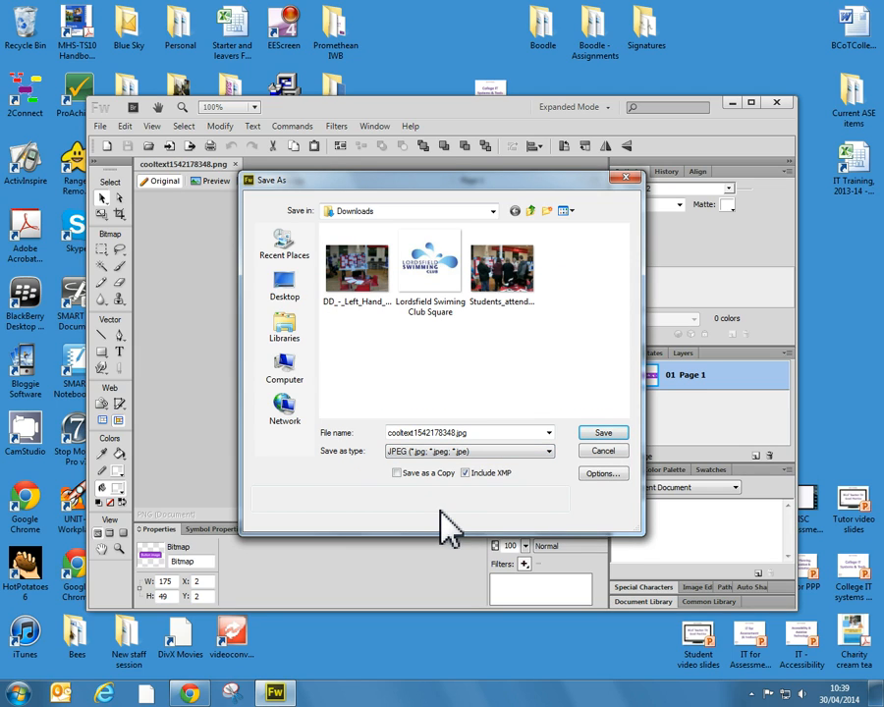
pyautogui.click(284, 287)
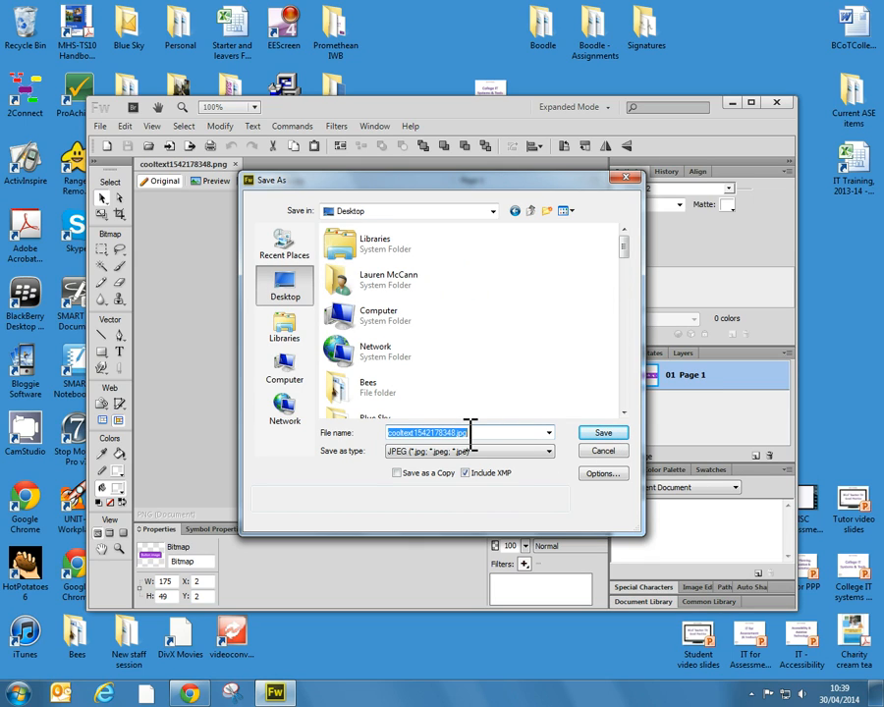
pyautogui.write('Button')
pyautogui.click(603, 433)
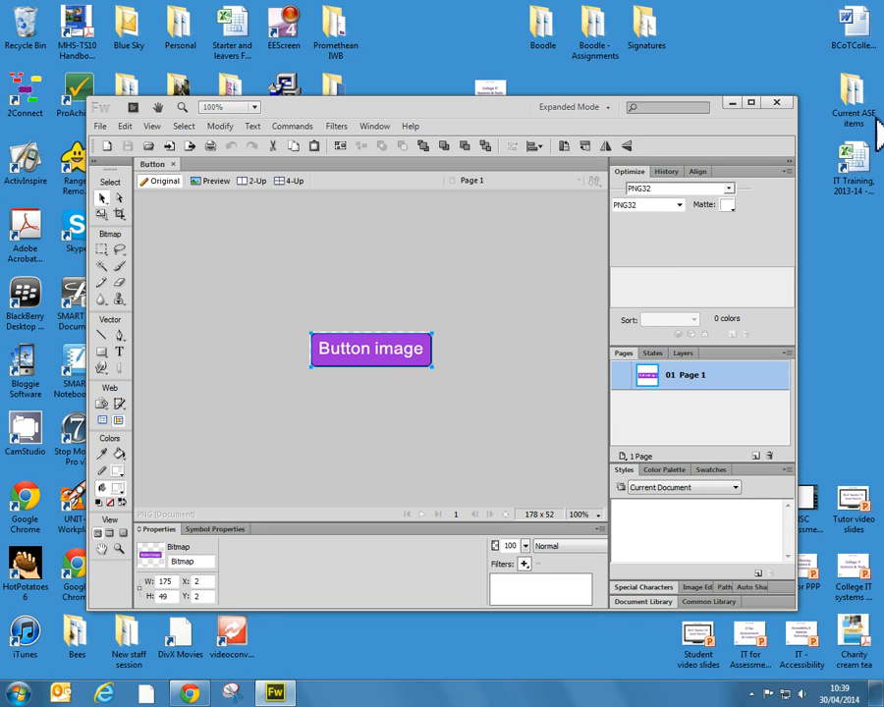
# Step: Close Fireworks and move the saved Button file to an empty area of the desktop
pyautogui.click(785, 101)
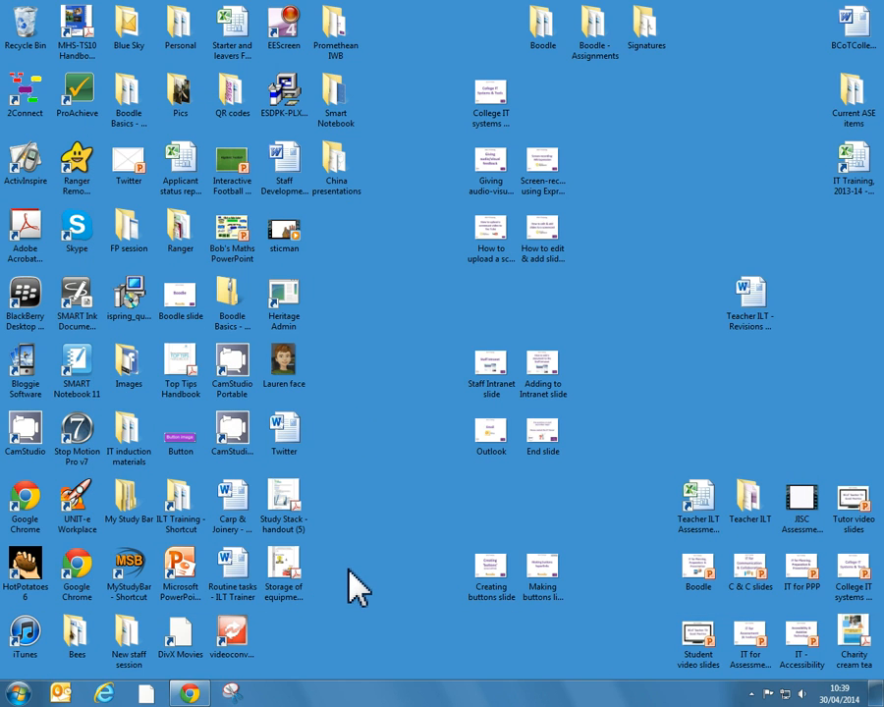
pyautogui.moveTo(185, 432); pyautogui.dragTo(703, 173)
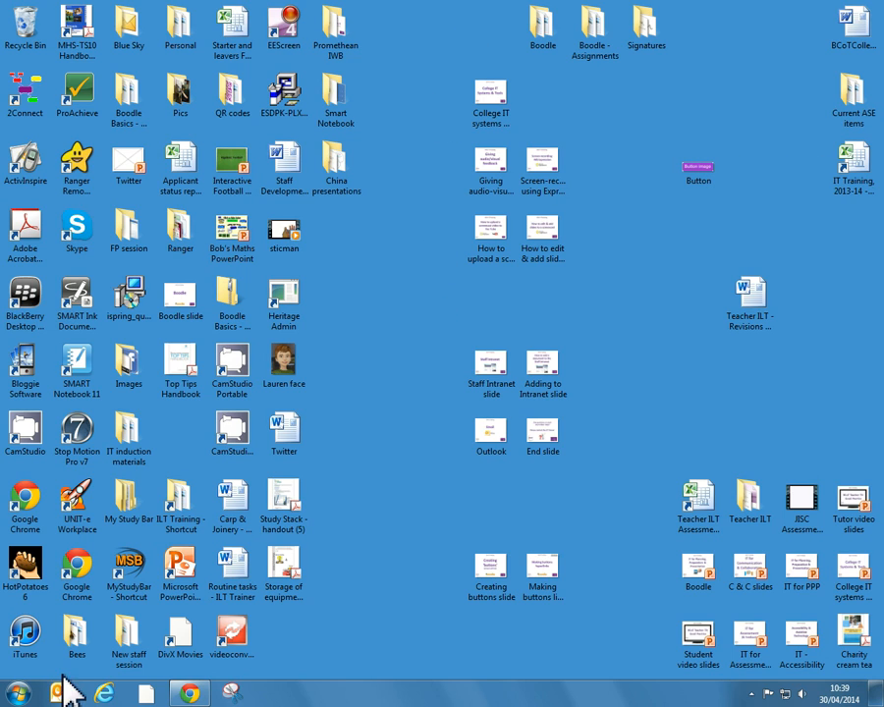
# Step: Browse from Computer through the documents network drive to the Downloads folder, locate the downloaded button image, and close the window
pyautogui.click(18, 695)
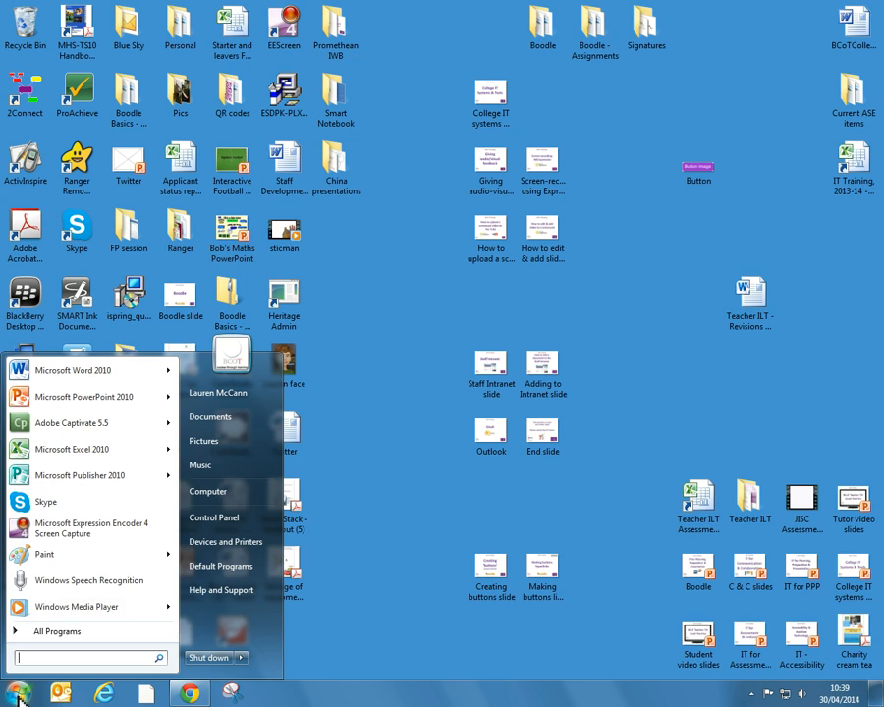
pyautogui.click(217, 509)
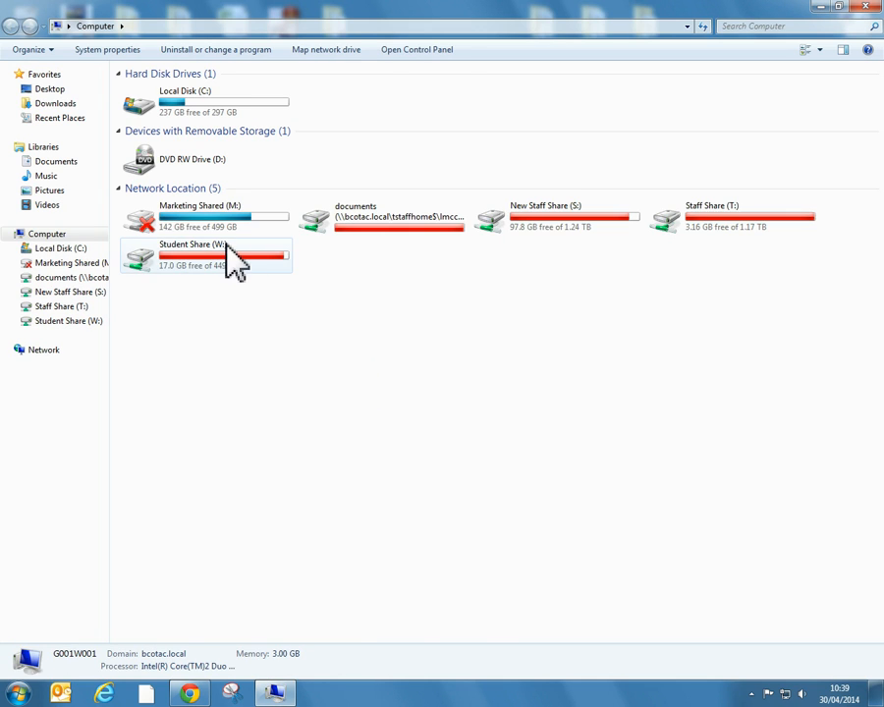
pyautogui.doubleClick(356, 212)
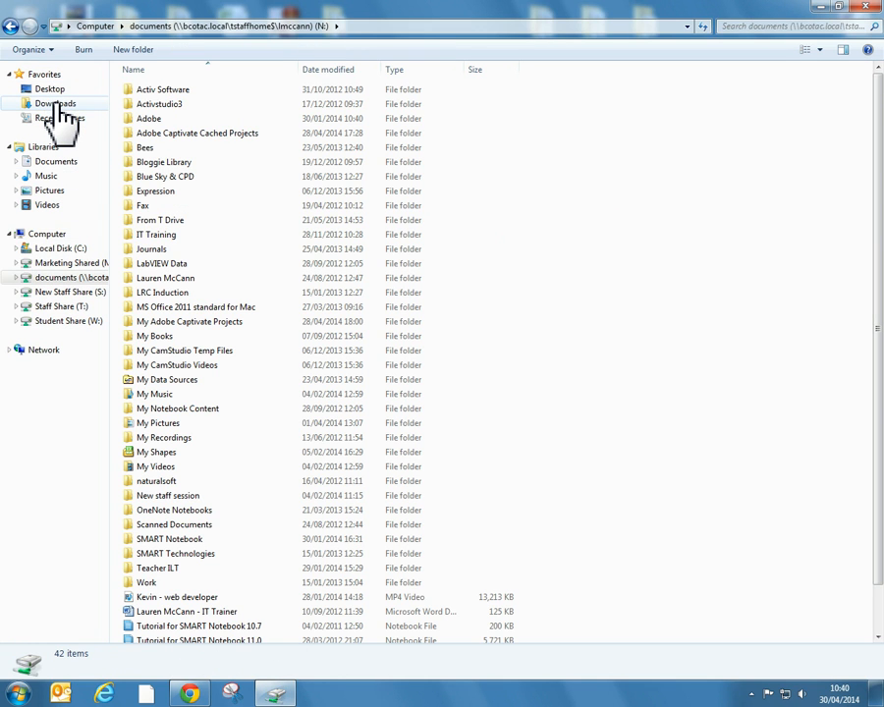
pyautogui.click(59, 108)
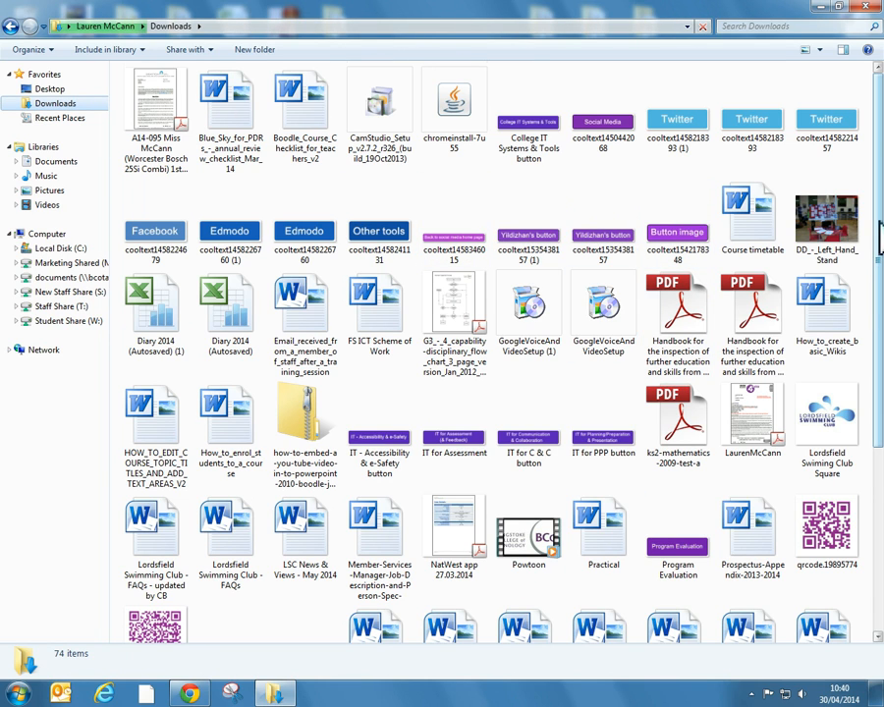
pyautogui.scroll(-5, 881, 236)
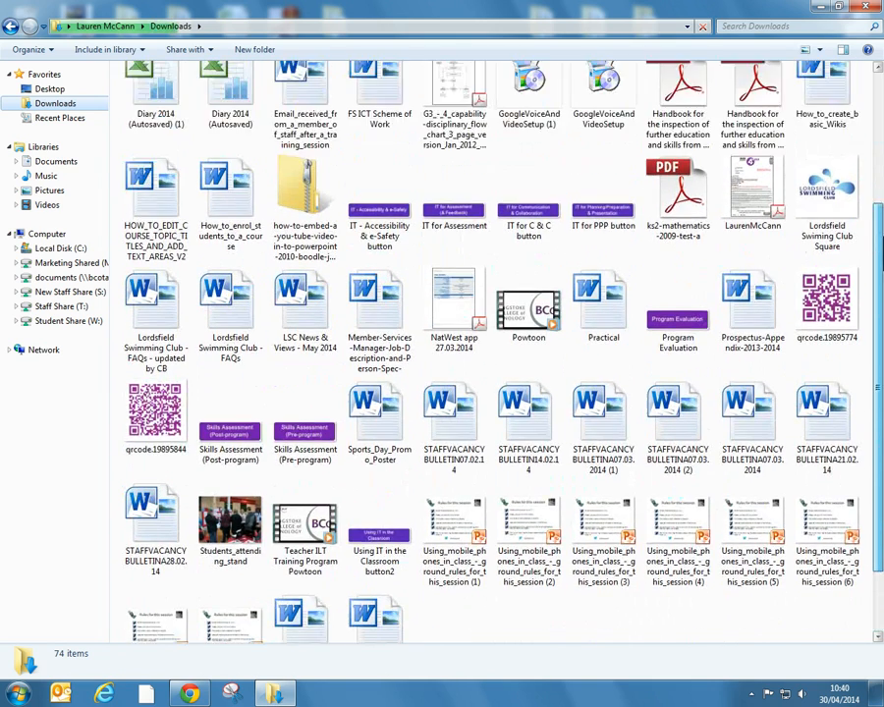
pyautogui.scroll(5, 881, 235)
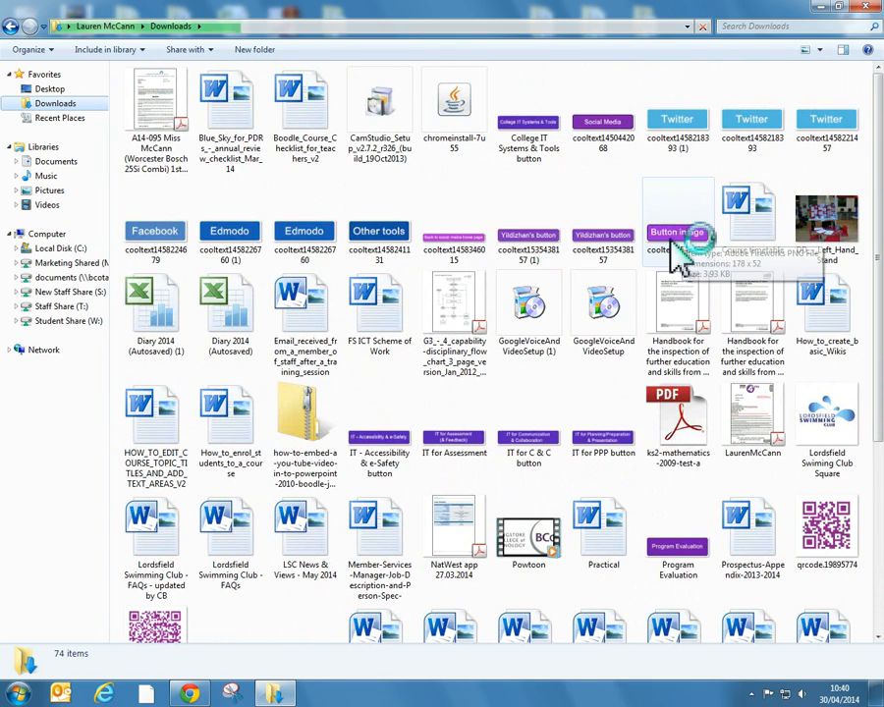
pyautogui.click(866, 7)
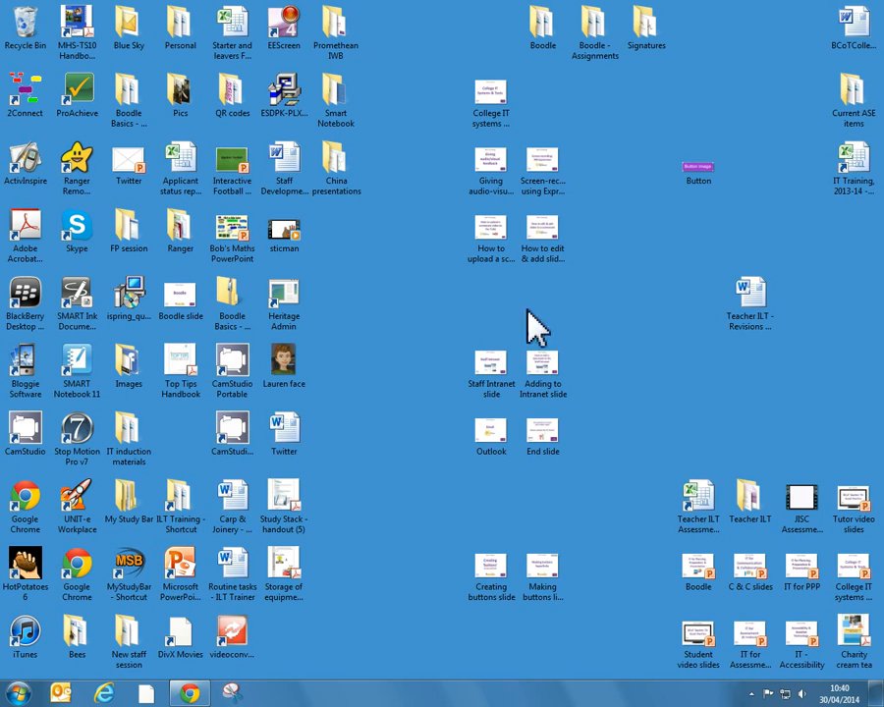
# Step: Switch to the Cool Text page in Chrome and create the button image again with the same settings
pyautogui.click(206, 693)
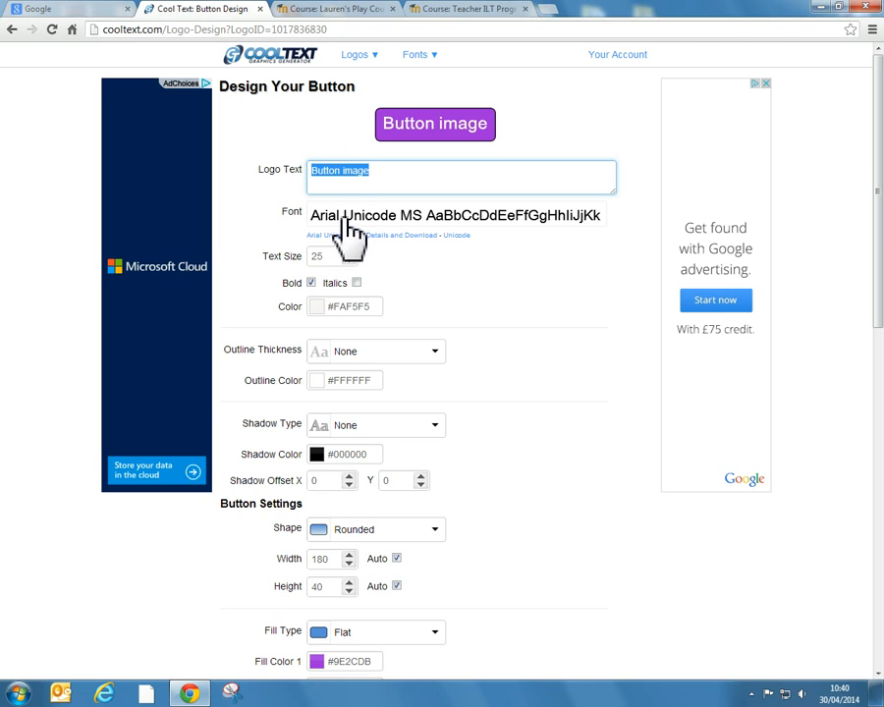
pyautogui.scroll(-4, 438, 447)
pyautogui.scroll(-3, 437, 447)
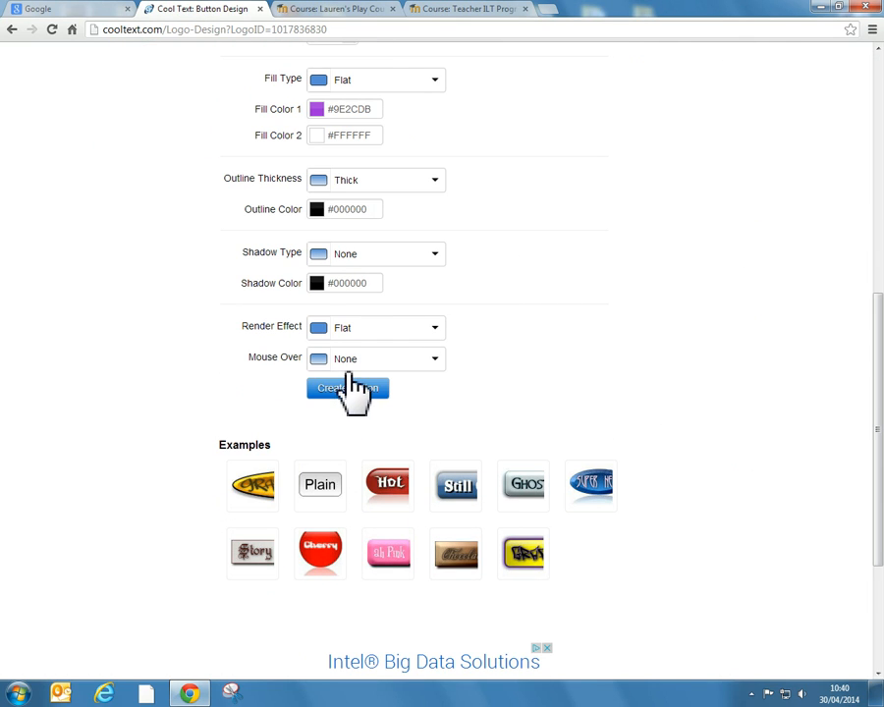
pyautogui.click(383, 391)
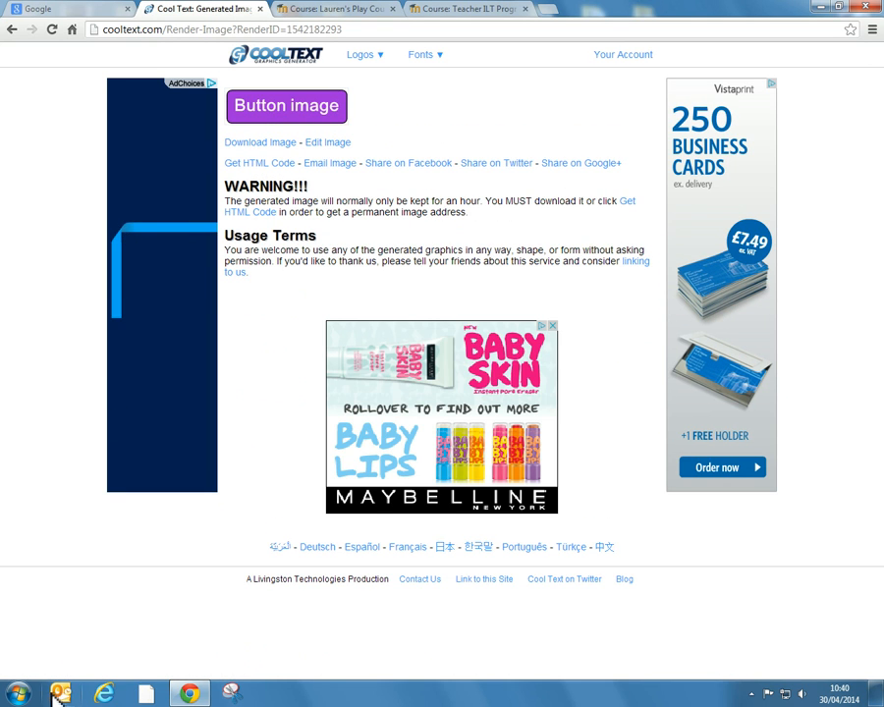
# Step: Review the button images in the Downloads folder again, and check the desktop before returning to the generated image in Chrome
pyautogui.click(18, 694)
pyautogui.click(228, 493)
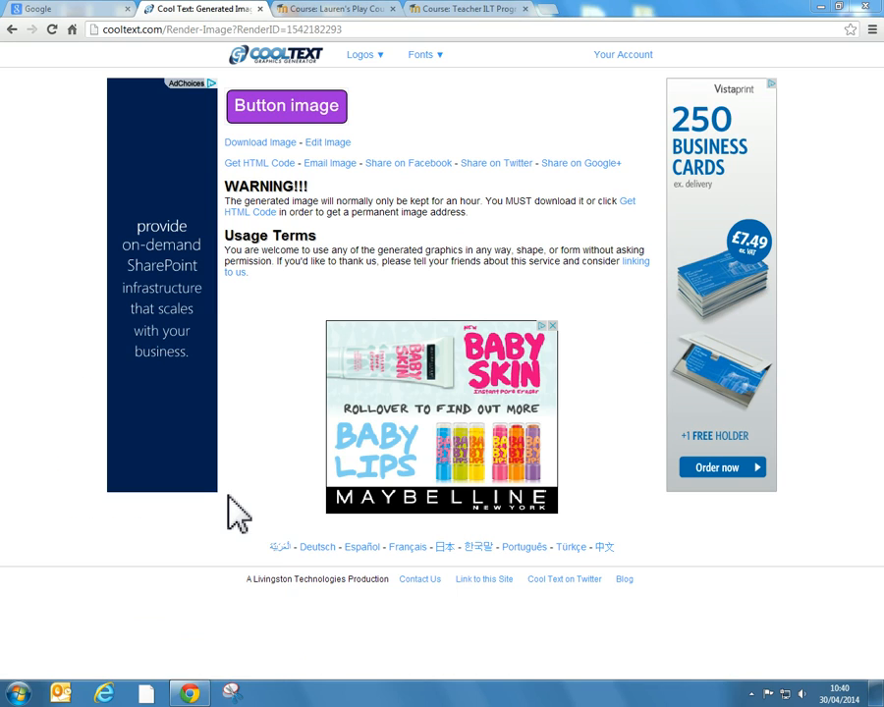
pyautogui.click(47, 104)
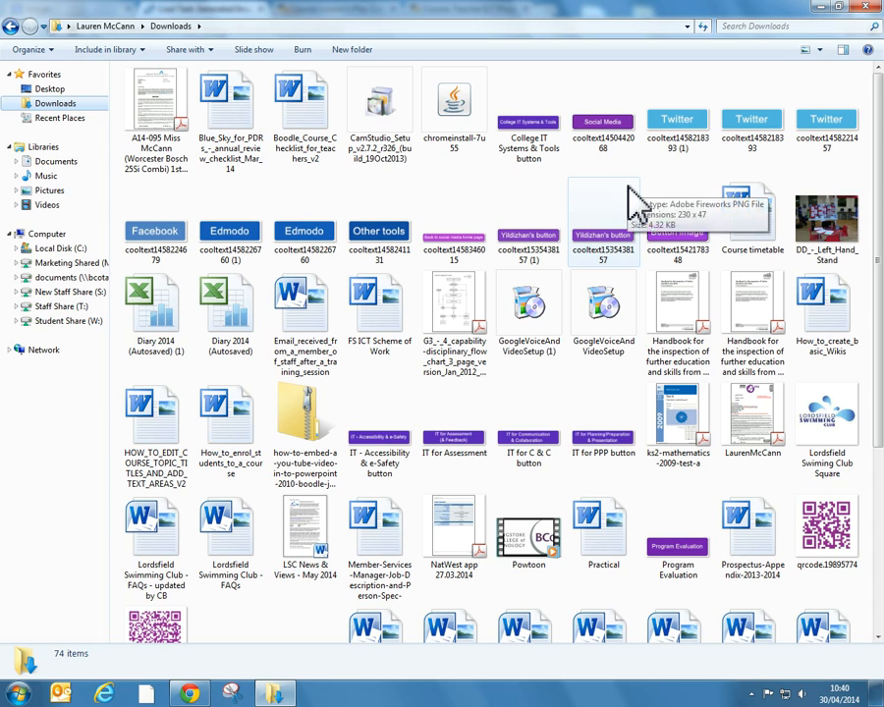
pyautogui.click(868, 8)
pyautogui.click(822, 7)
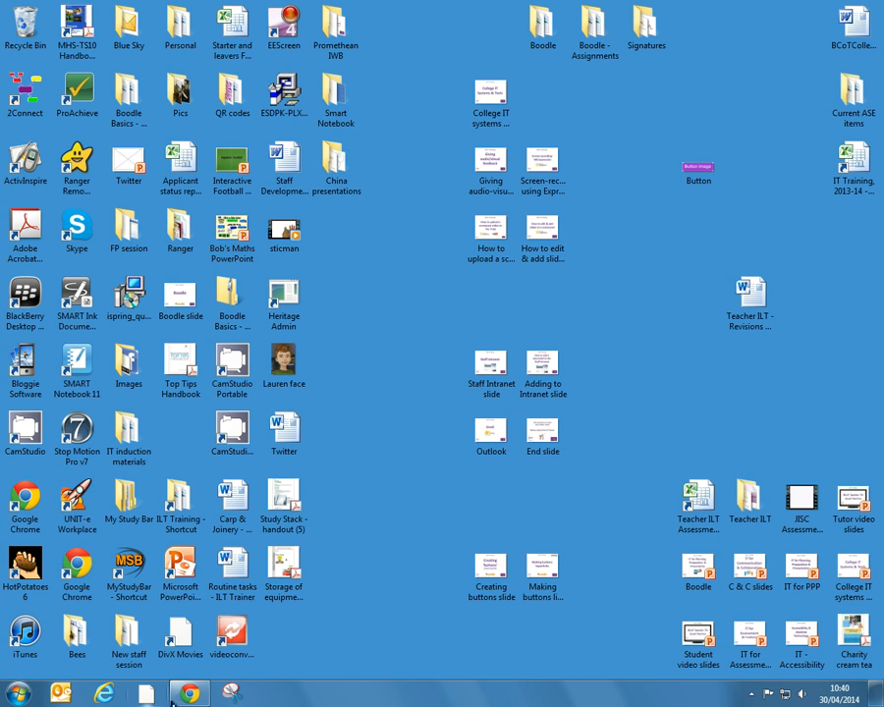
pyautogui.click(191, 696)
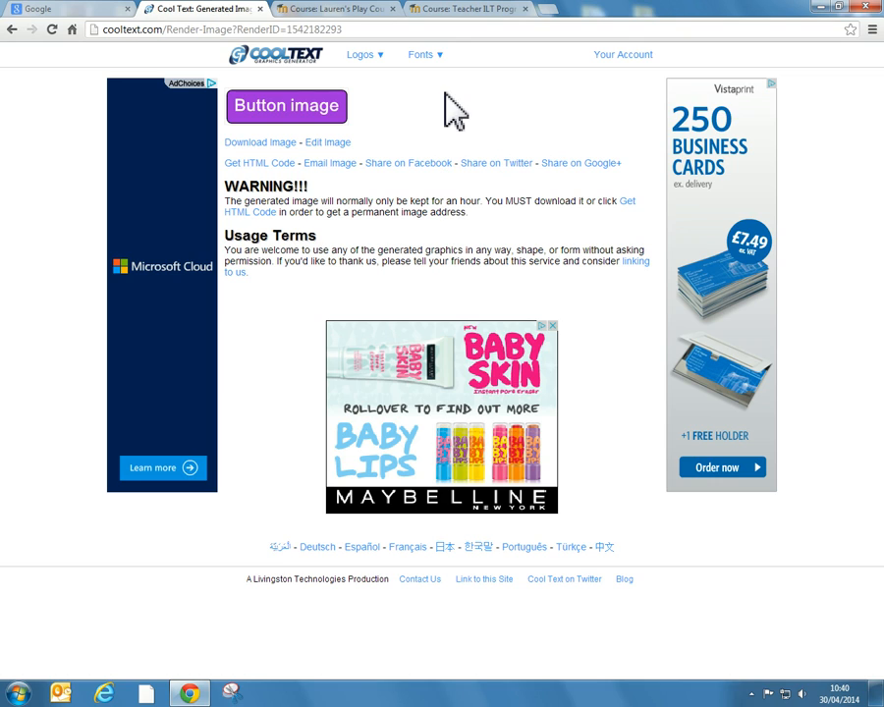